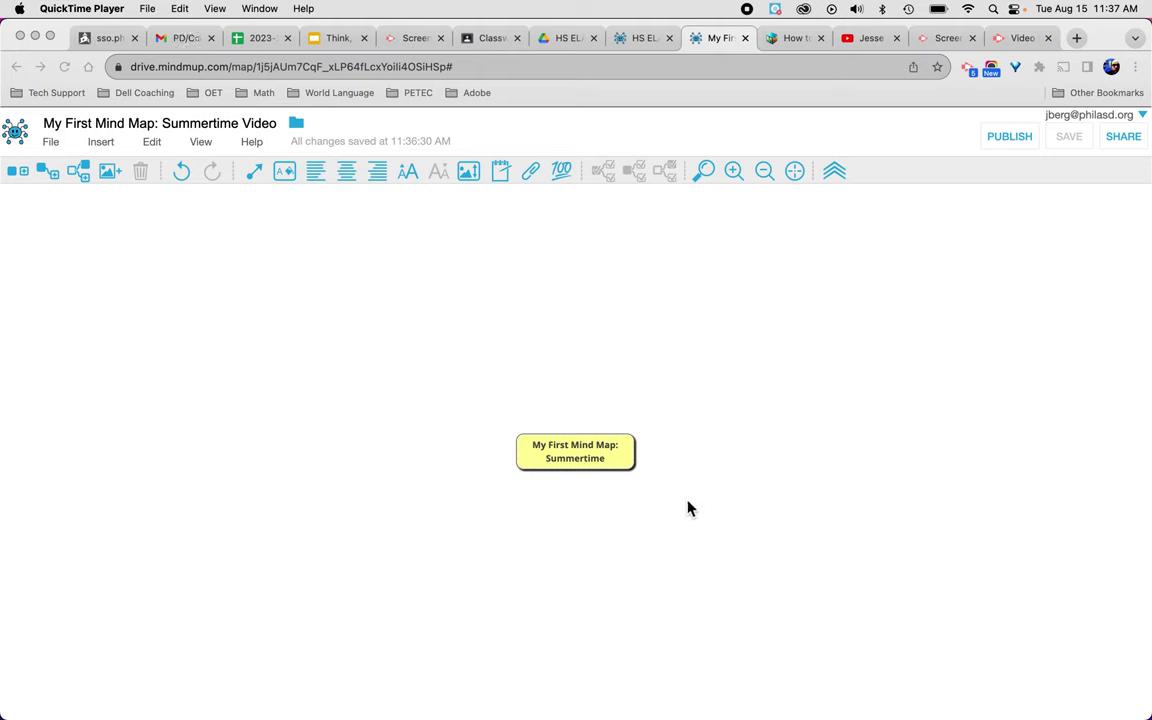
- Add garden and travel as child topics of the Summertime root
left_click(609, 456)
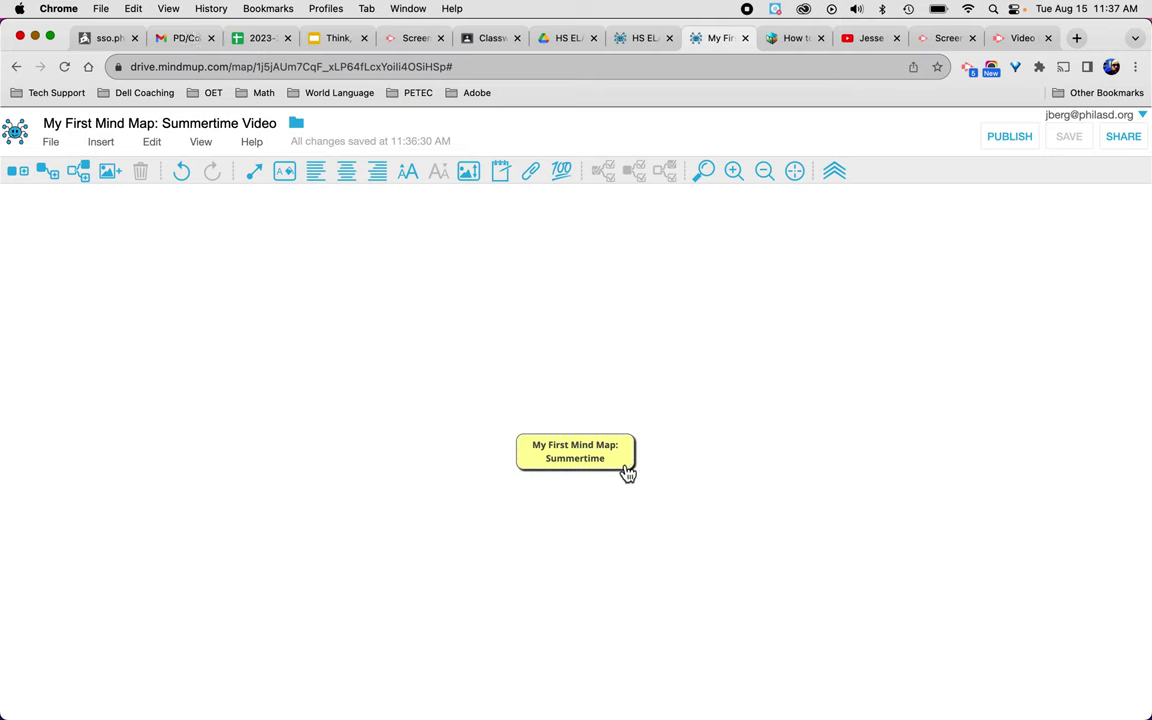
left_click(55, 178)
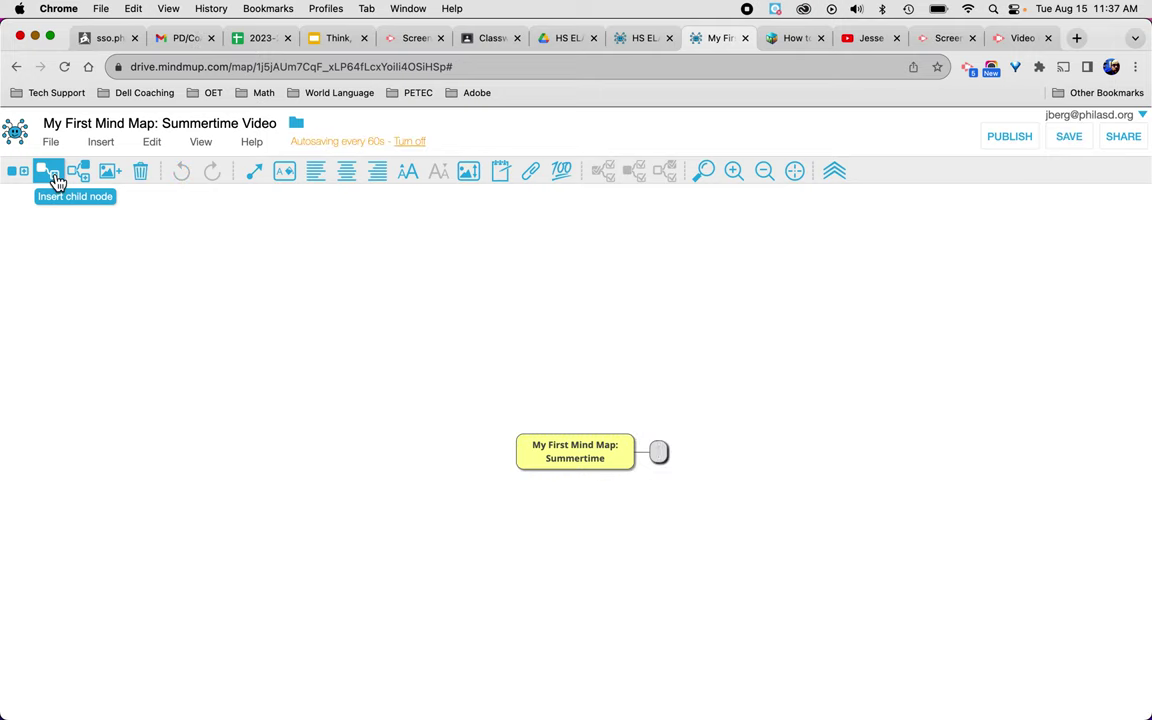
type("garden")
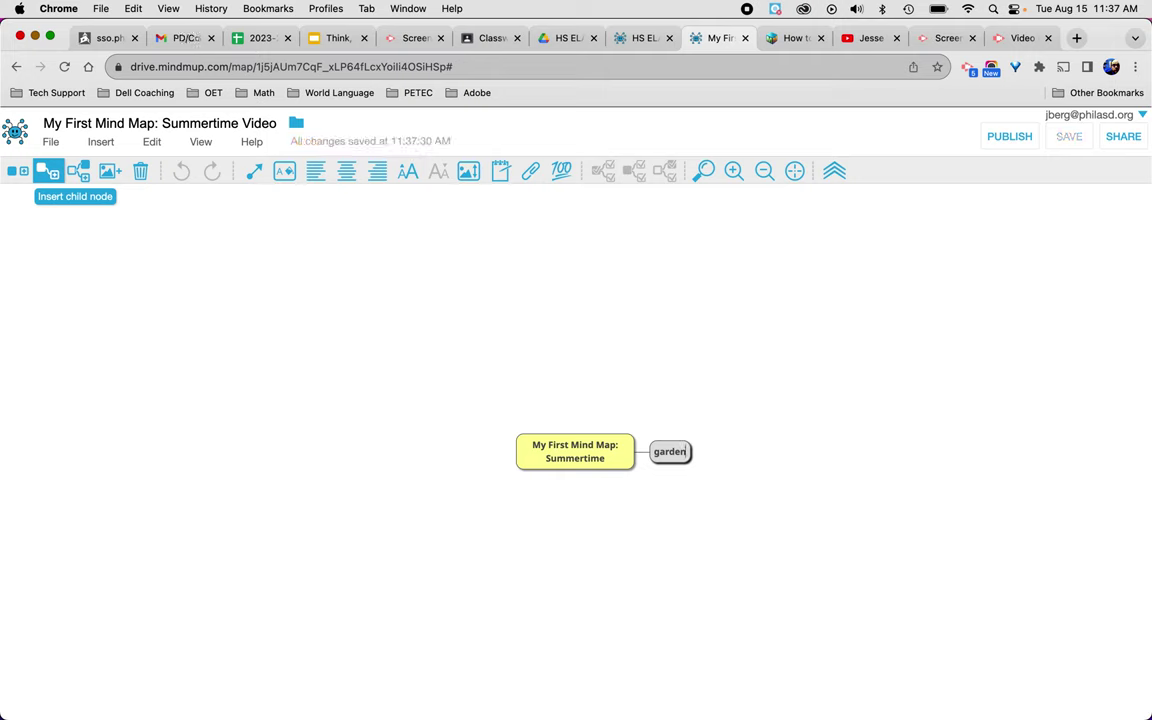
left_click(592, 461)
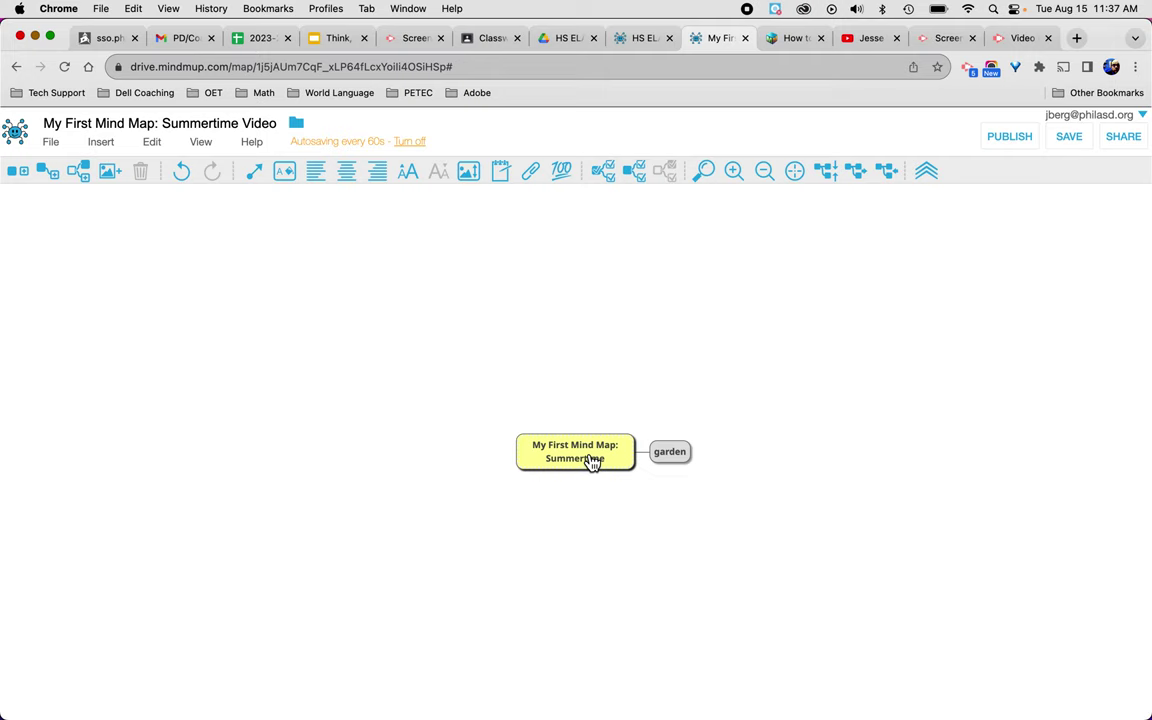
key("Tab")
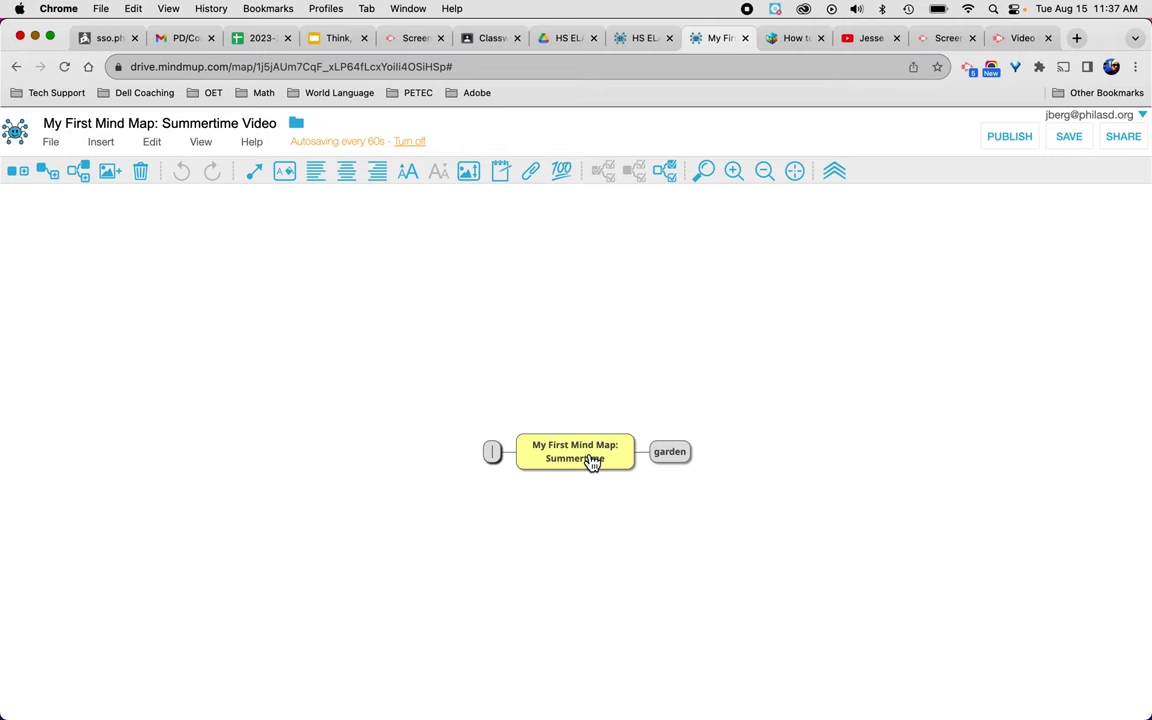
type("travel")
- Add Poconos, Beach and Read as further topics off the root
left_click(553, 440)
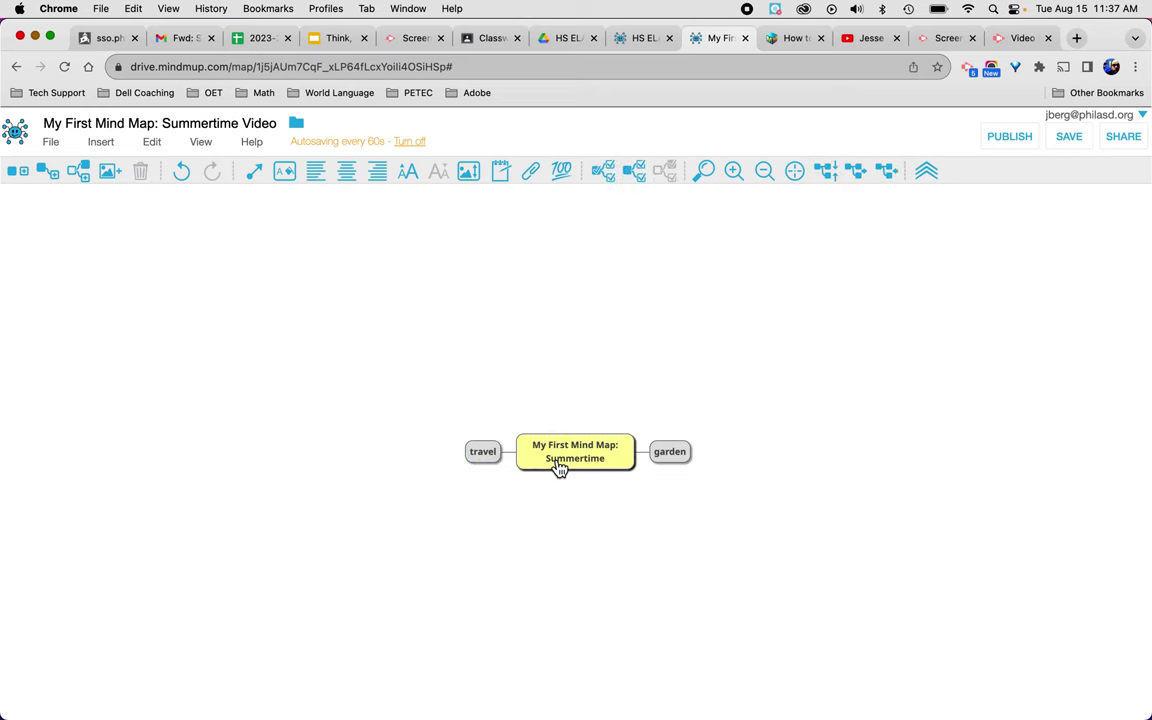
key("Tab")
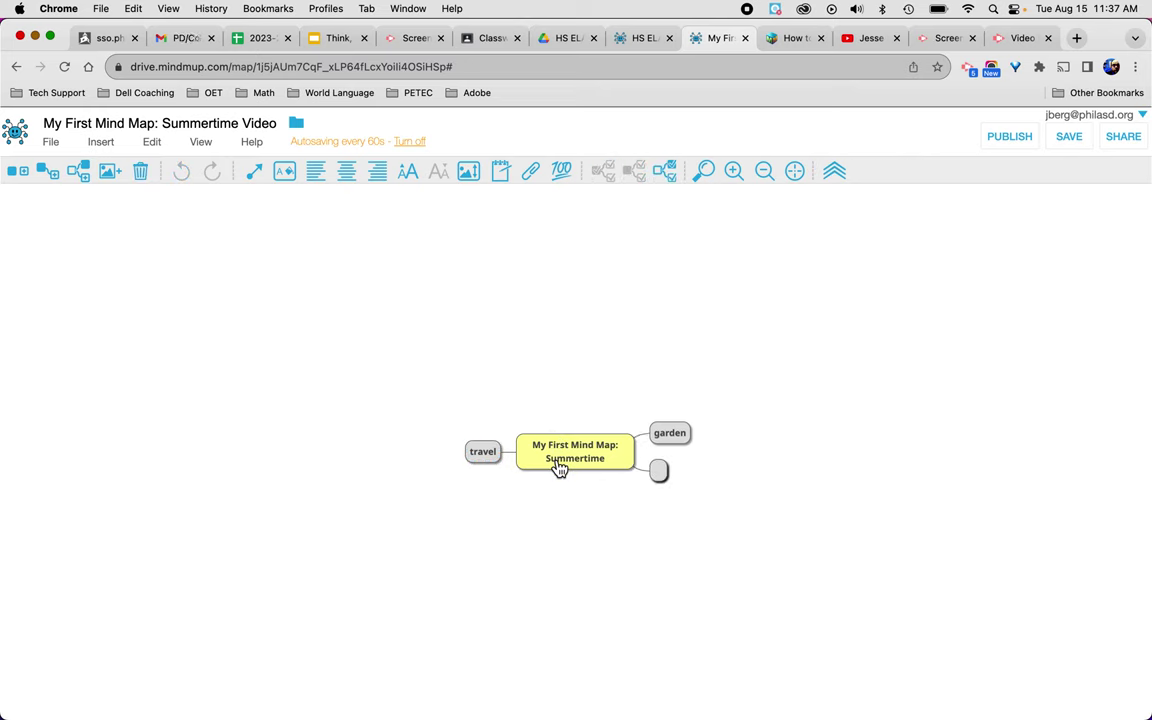
type("Poconos")
key("Return")
key("Return")
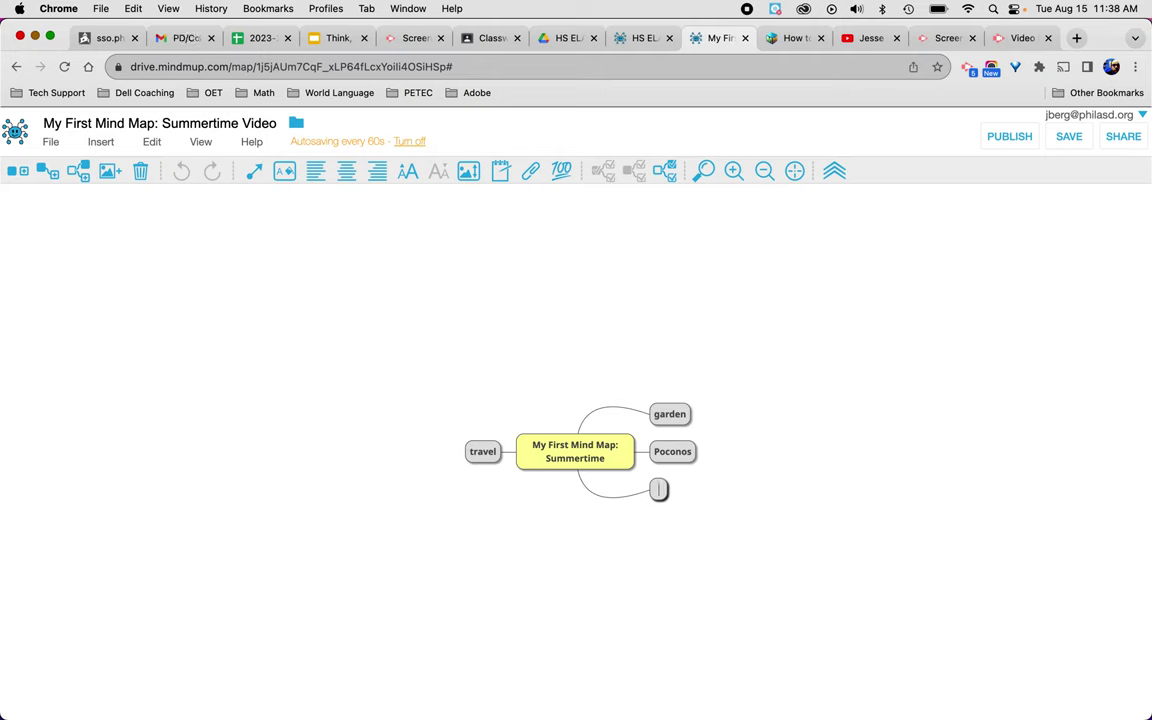
type("Beach")
key("Return")
key("Return")
type("R")
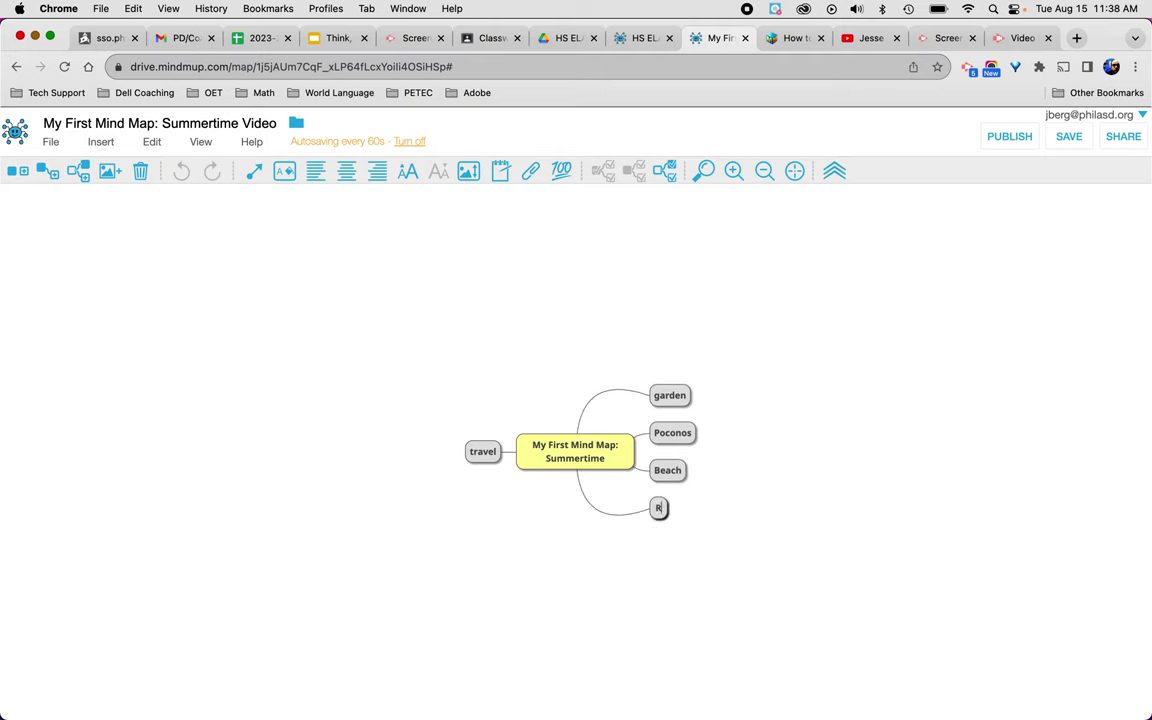
type("ead")
key("Return")
key("Return")
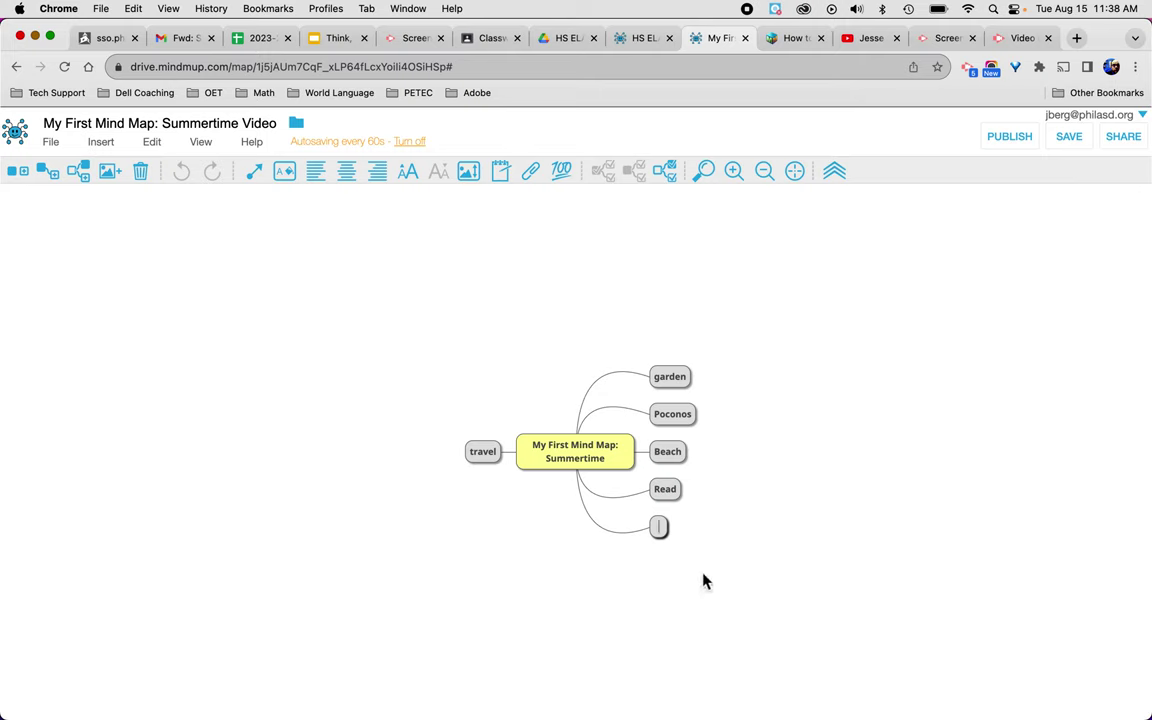
- Discard the leftover empty topic and drag Poconos, then Beach, onto the travel topic
key("Escape")
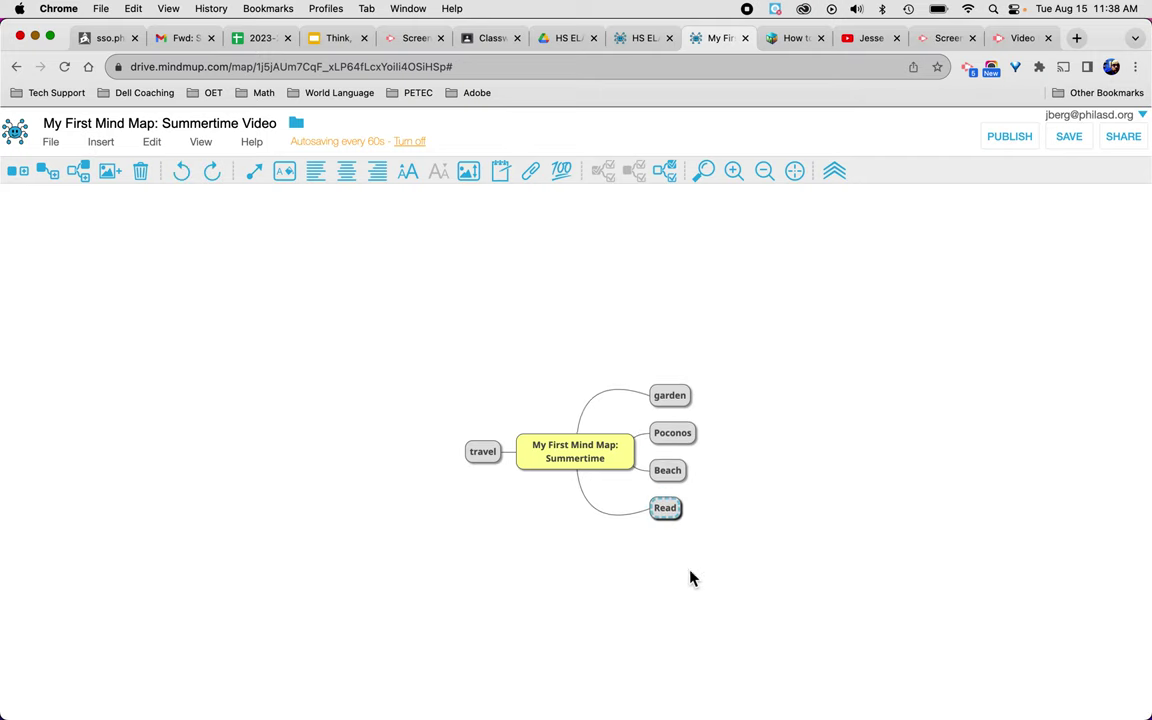
mouse_move(488, 458)
left_mouse_down()
mouse_move(506, 497)
mouse_move(480, 455)
left_mouse_up()
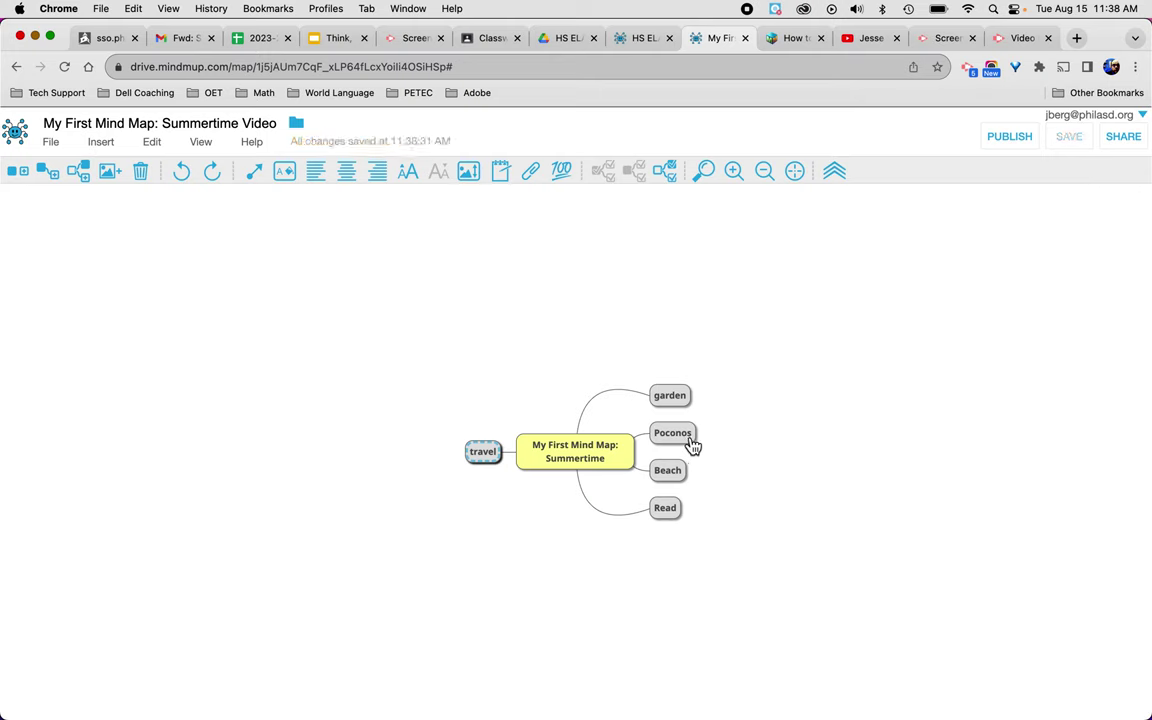
left_click_drag(690, 445, 490, 452)
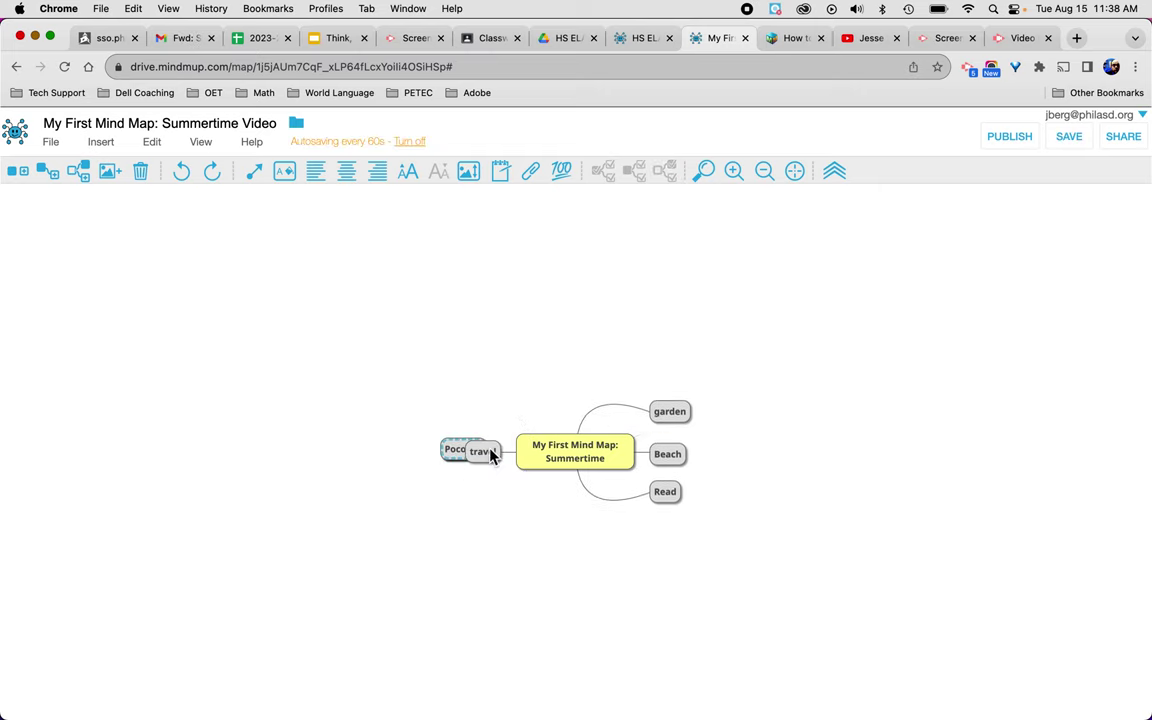
left_click(592, 457)
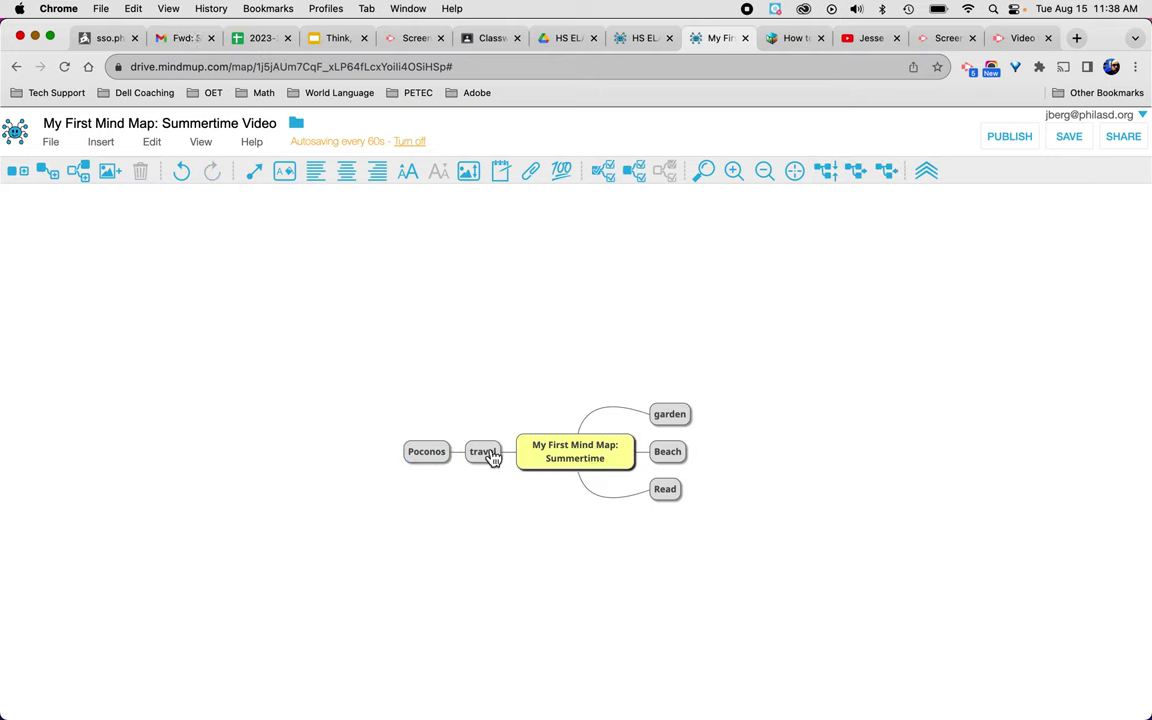
left_click(430, 462)
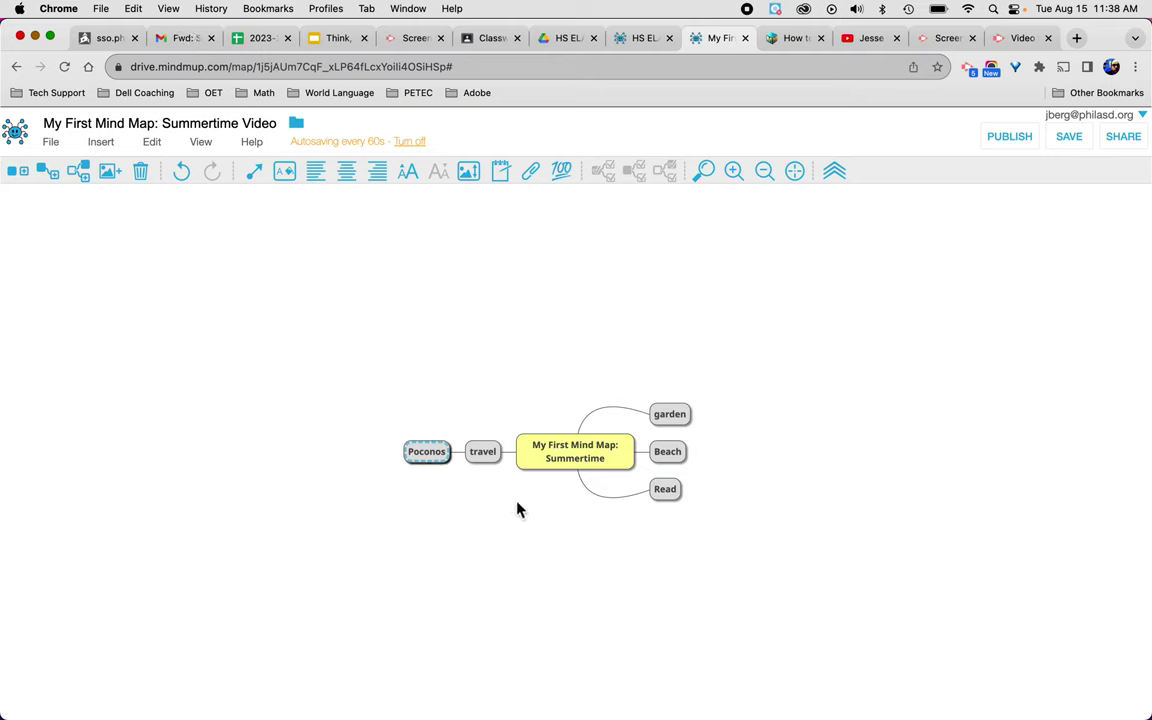
left_click(677, 455)
left_click_drag(677, 455, 490, 455)
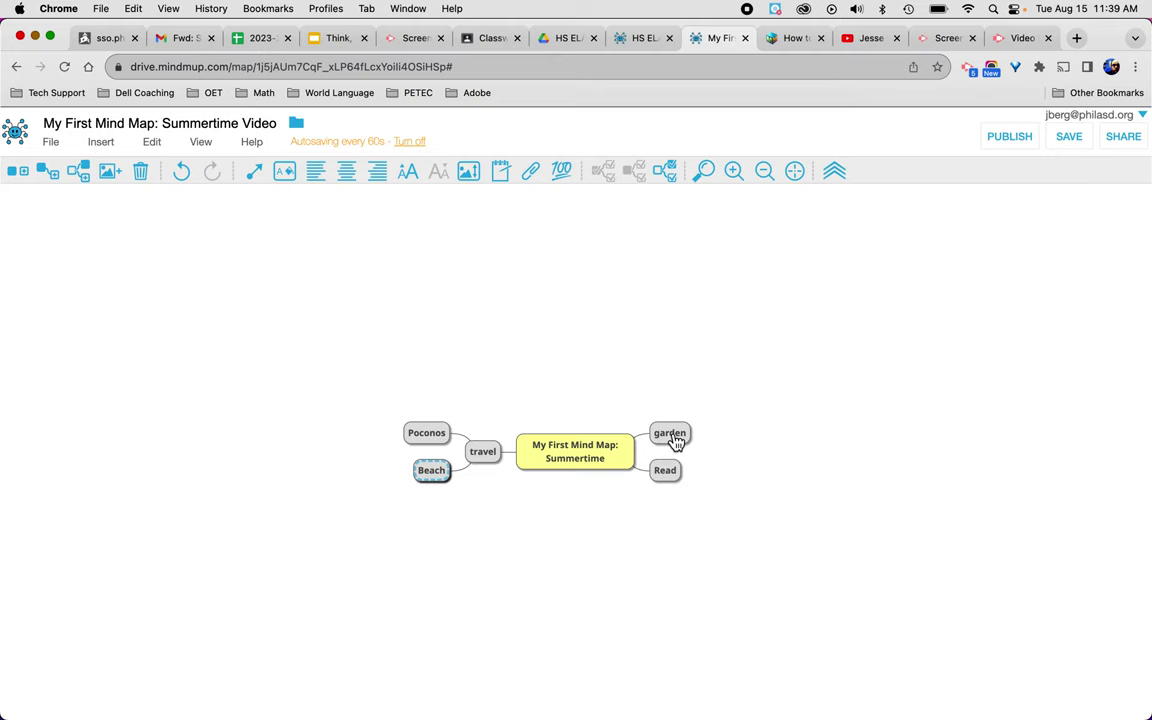
- Give garden two child topics: 'deer resistant plants' and 'remove invasives'
left_click(675, 440)
key("Tab")
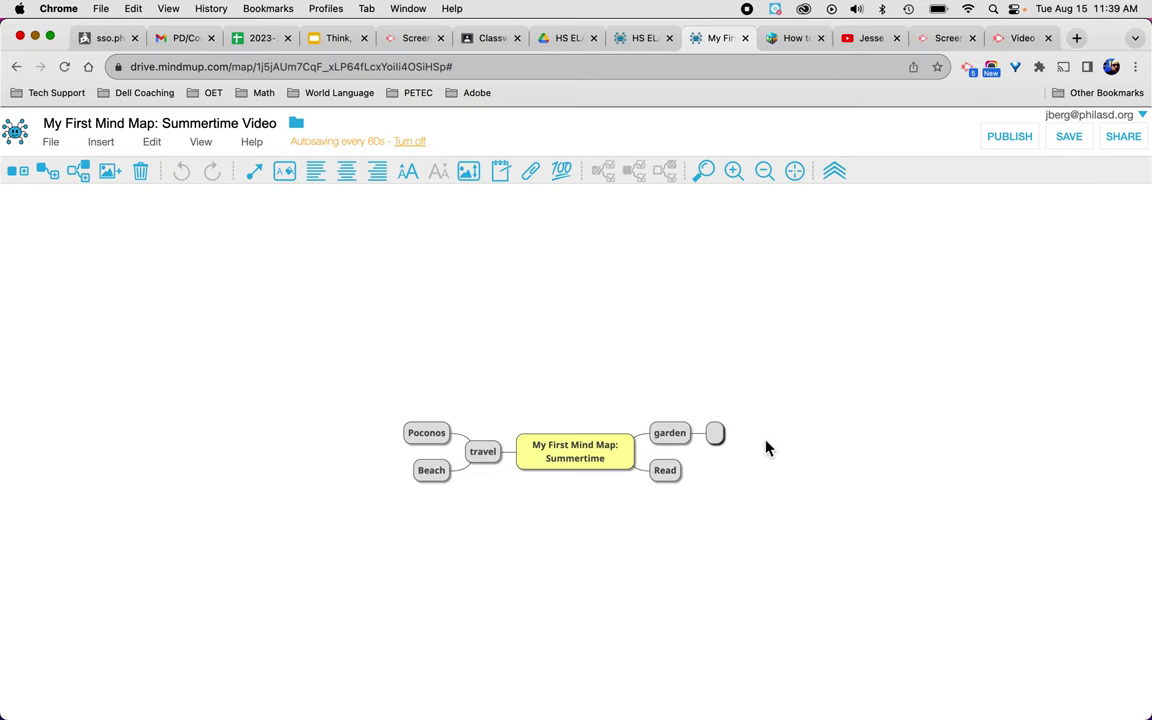
type("deere")
key("BackSpace")
type("resistant pl")
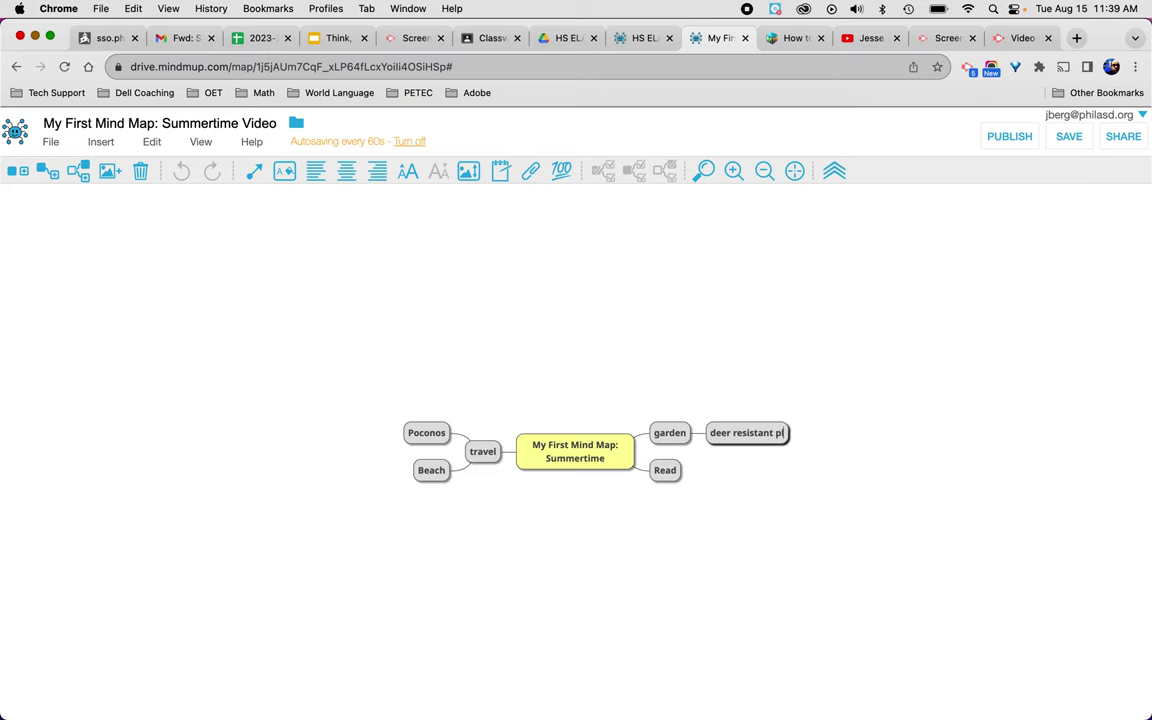
type("ants")
key("Return")
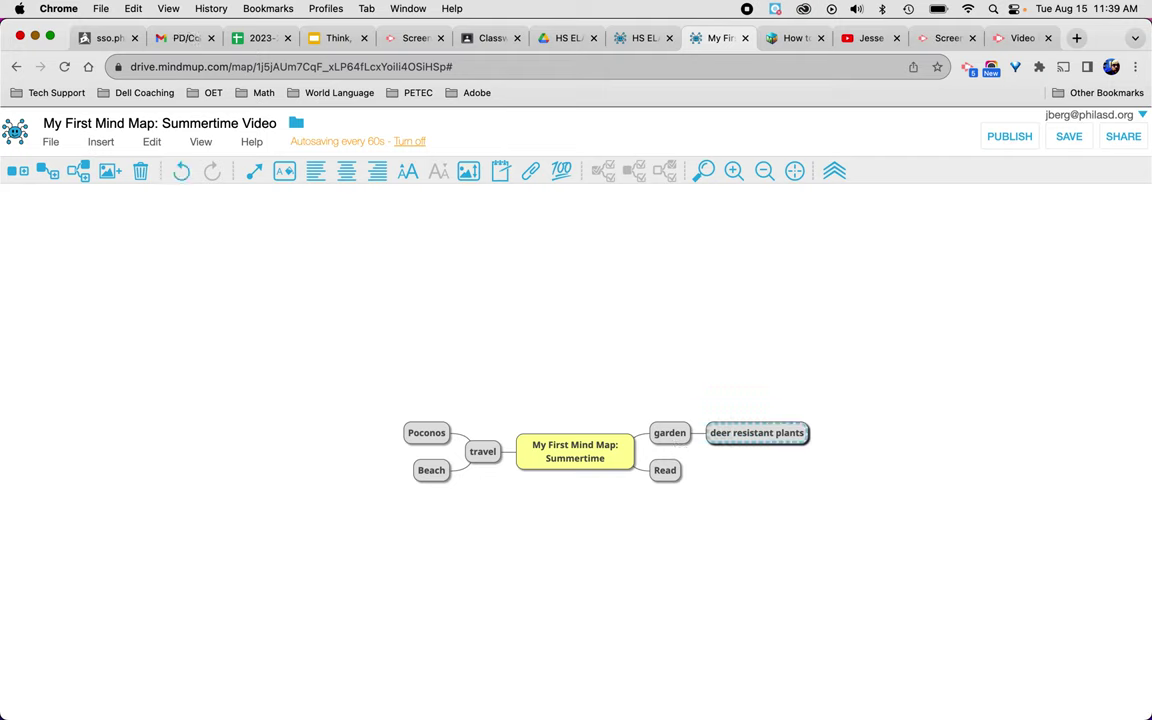
key("Return")
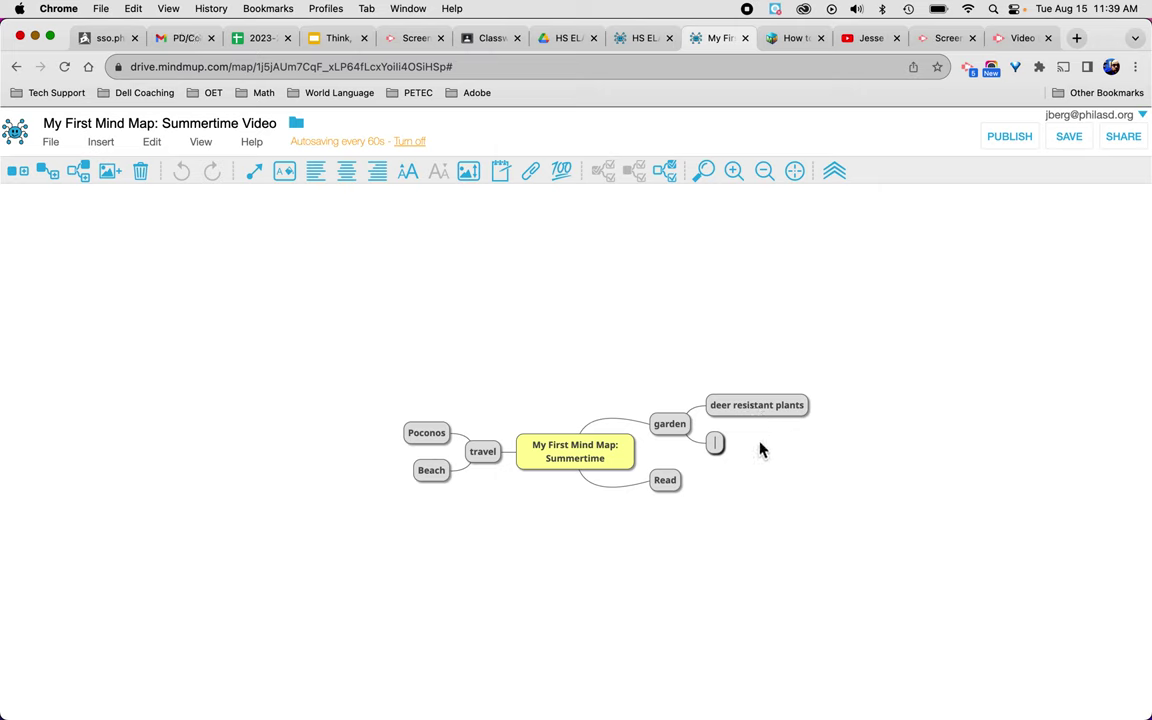
type("remove")
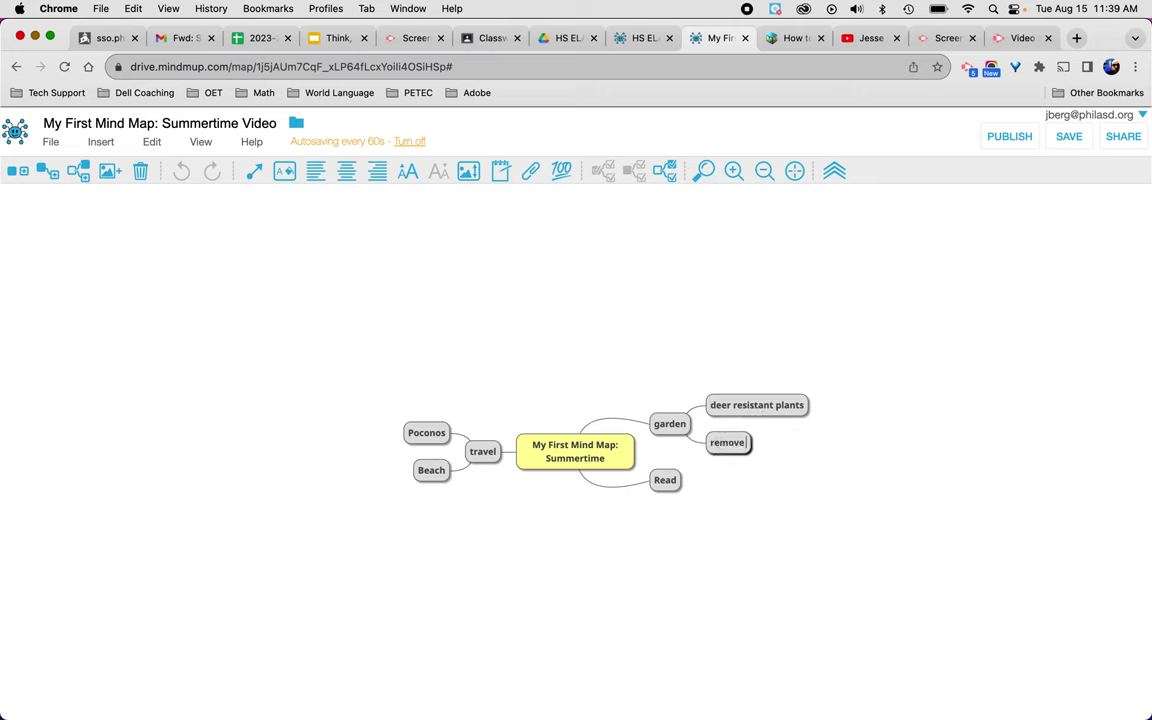
type(" invasives")
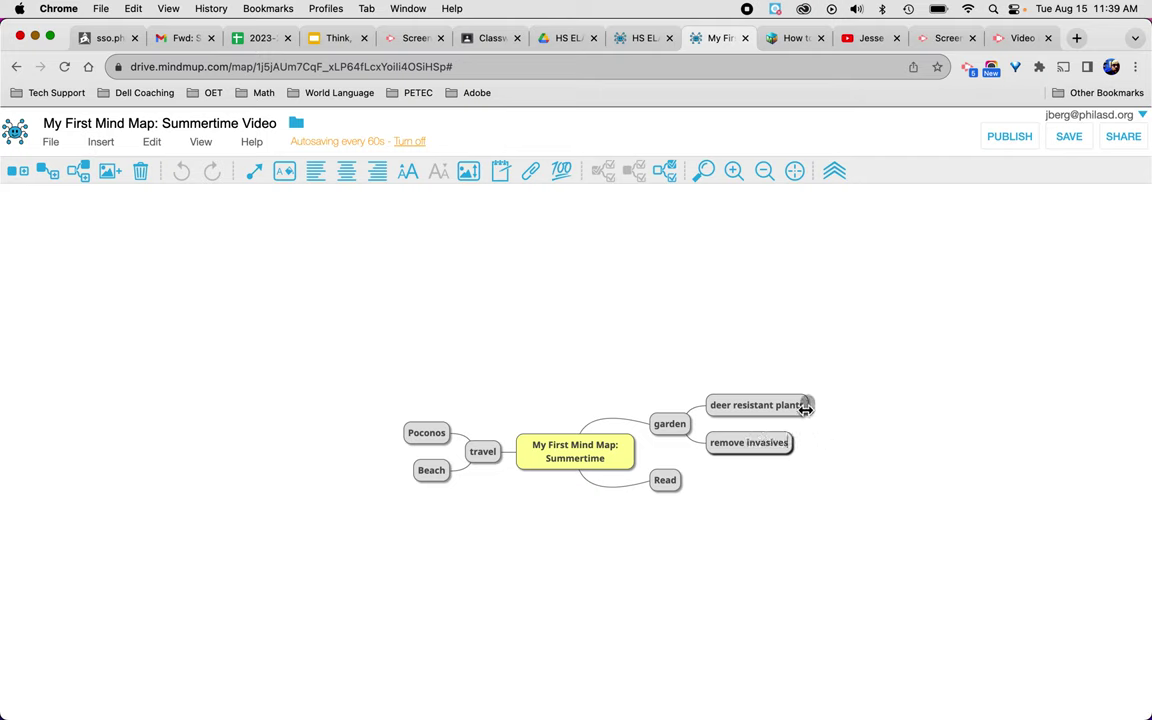
left_click(604, 457)
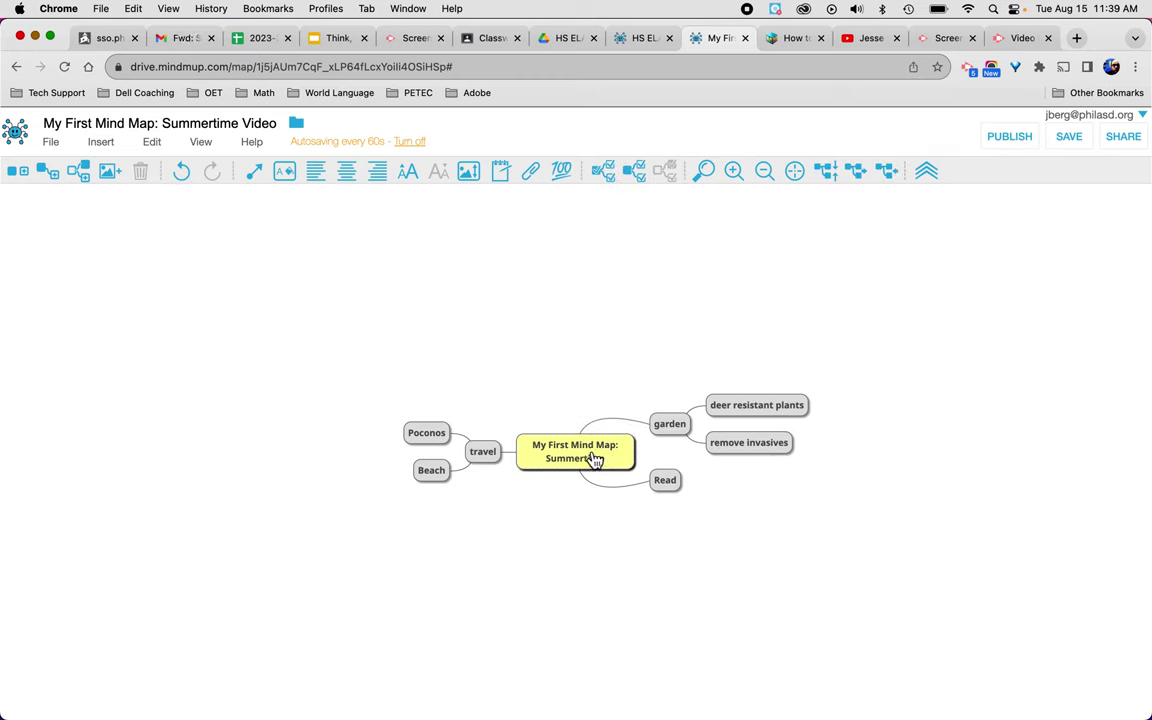
left_click(669, 436)
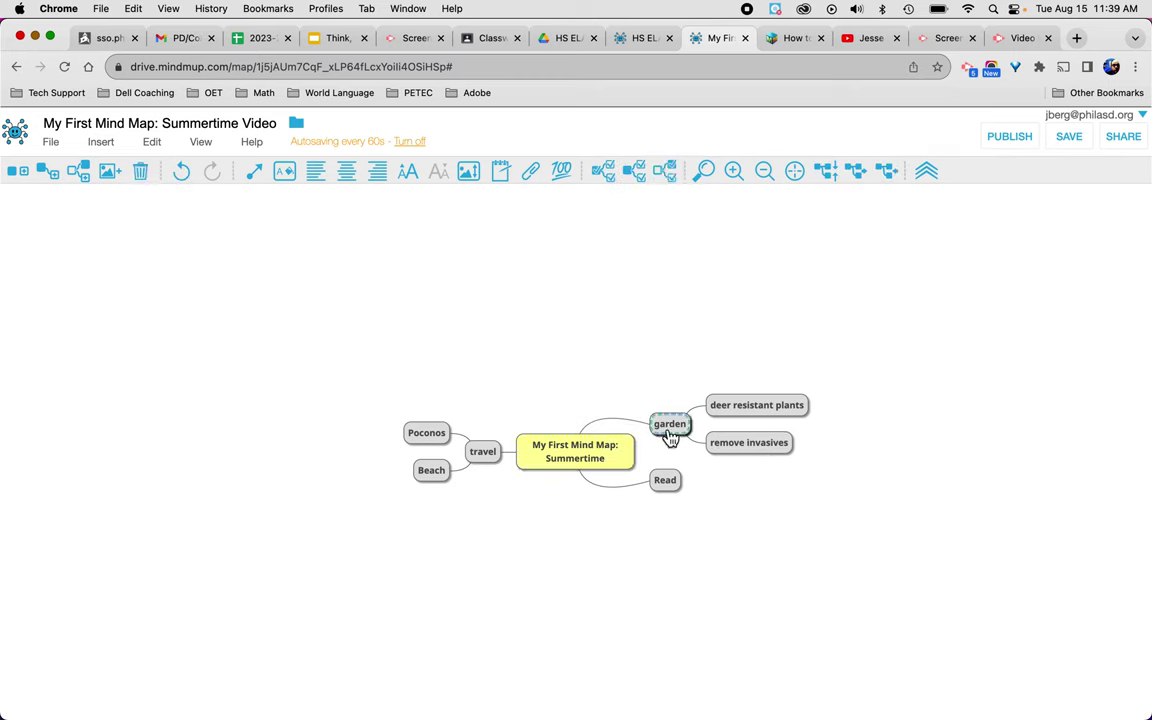
left_click(750, 414)
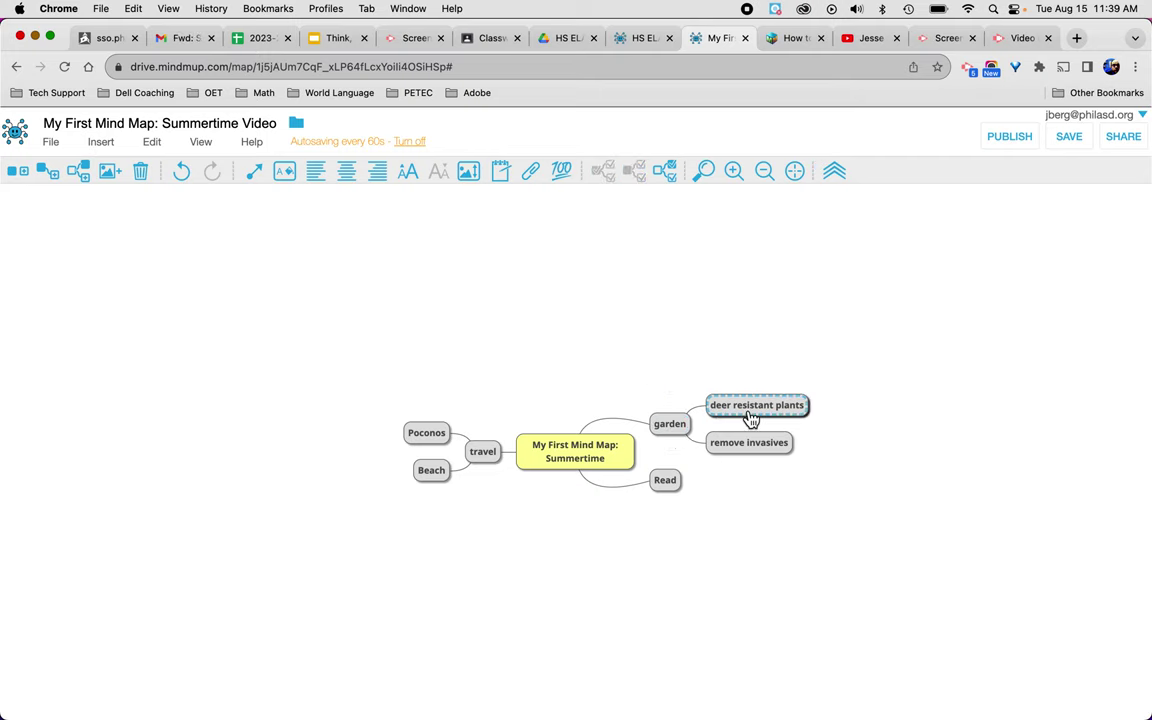
left_click(565, 462)
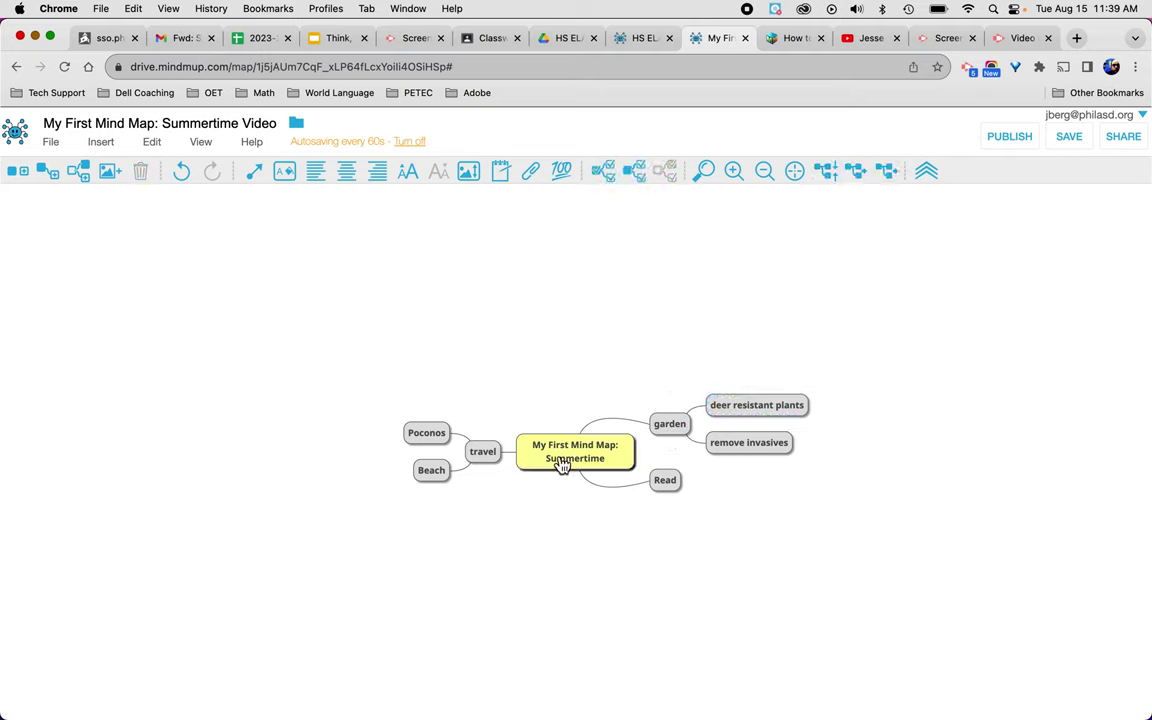
left_click(488, 459)
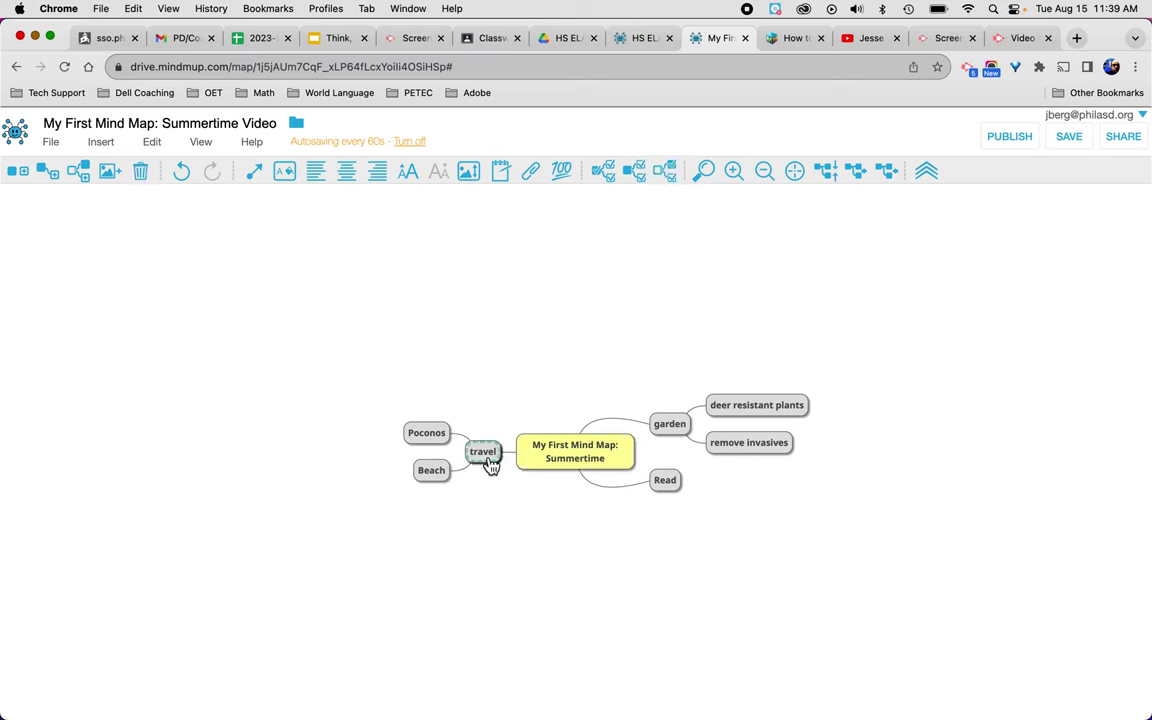
left_click(437, 444)
left_click(591, 458)
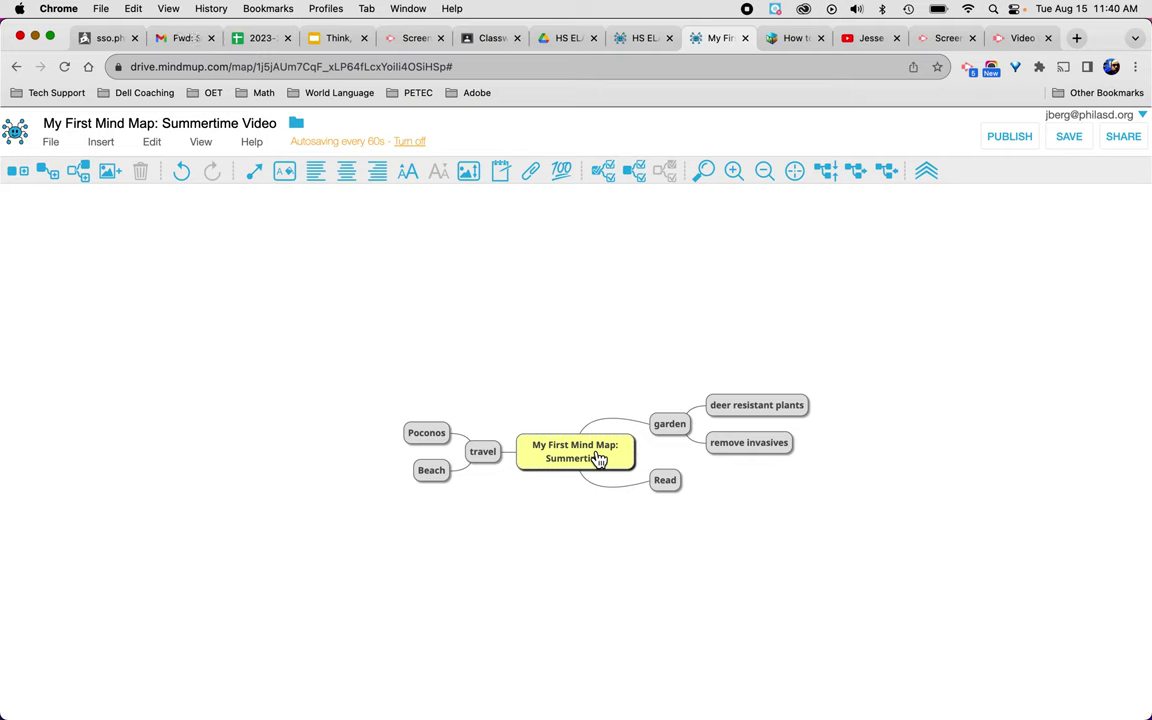
left_click(672, 486)
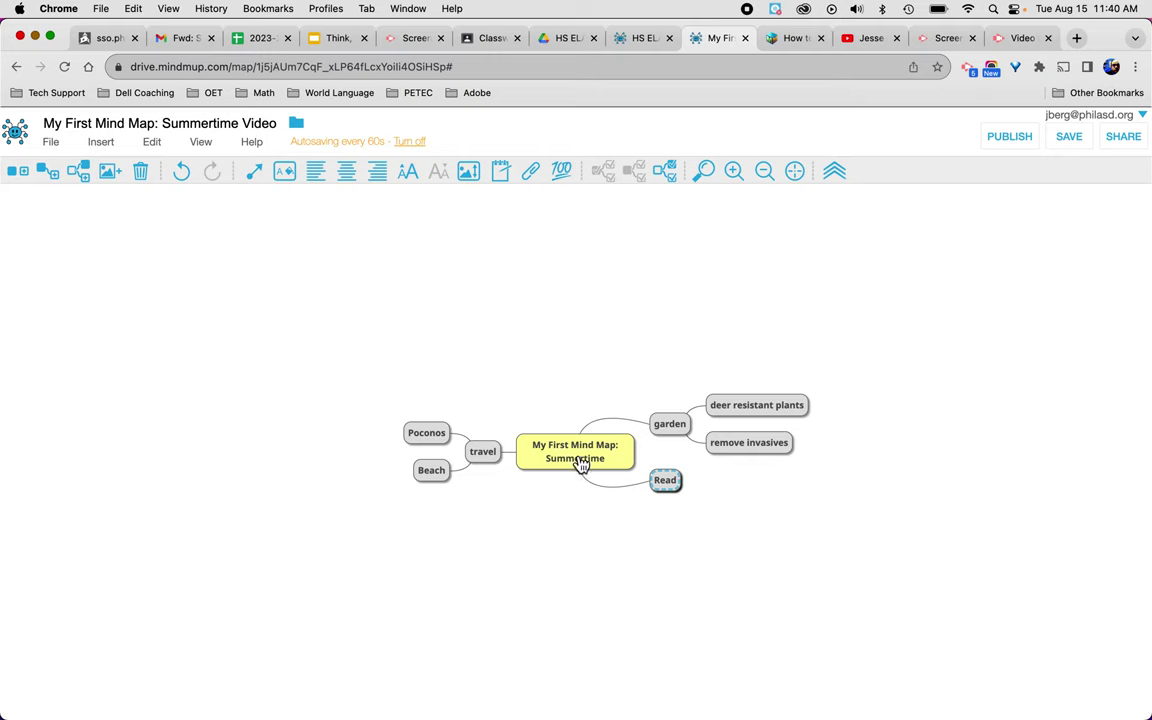
- Create a node with the first author's name and move it under Read
key("Return")
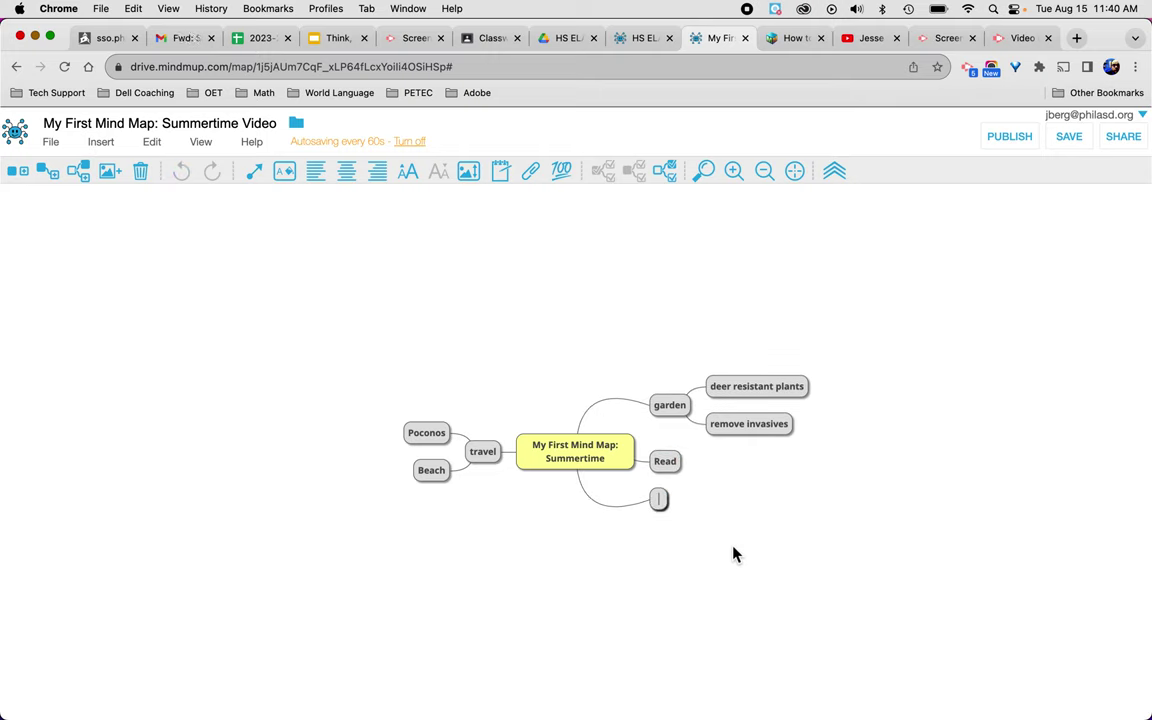
type("AM Holmes")
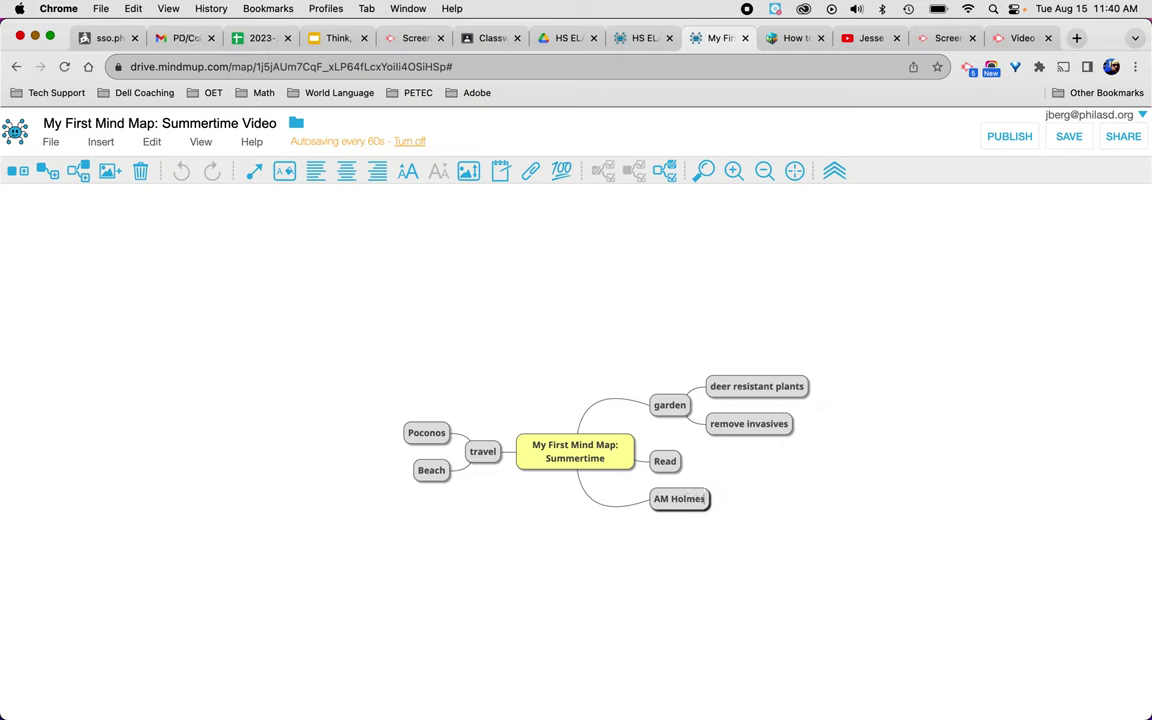
left_click(731, 557)
left_click_drag(694, 519, 676, 465)
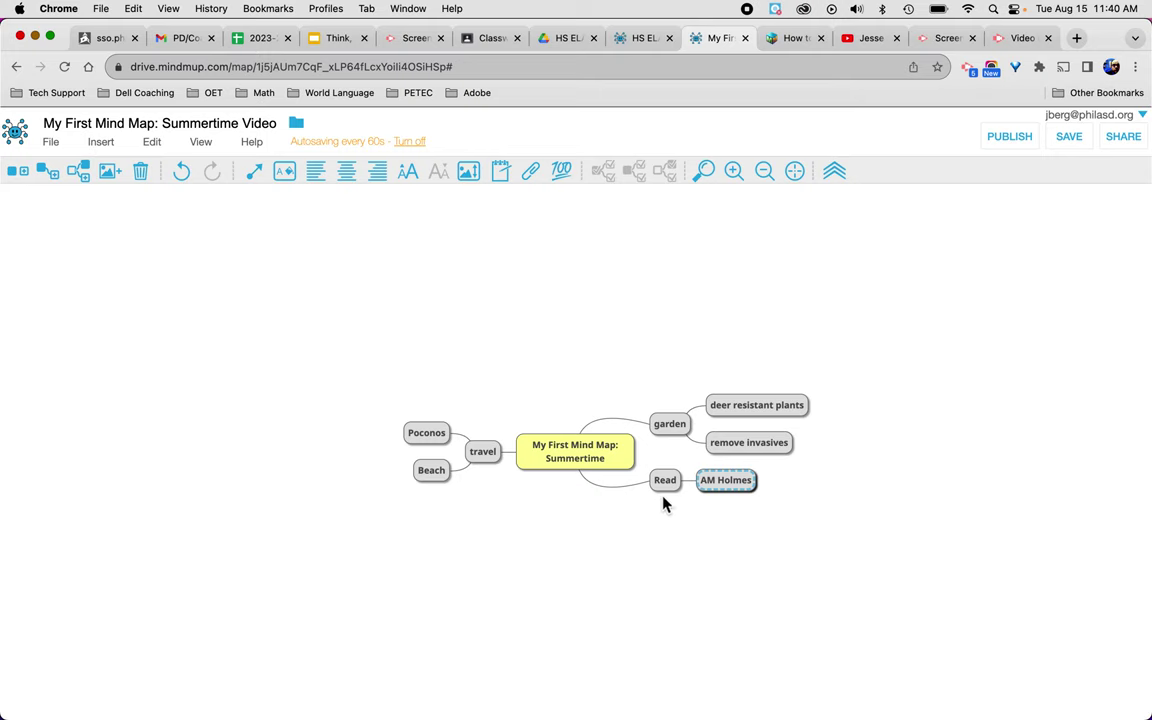
- Add a second child of Read with another author's name
left_click(667, 484)
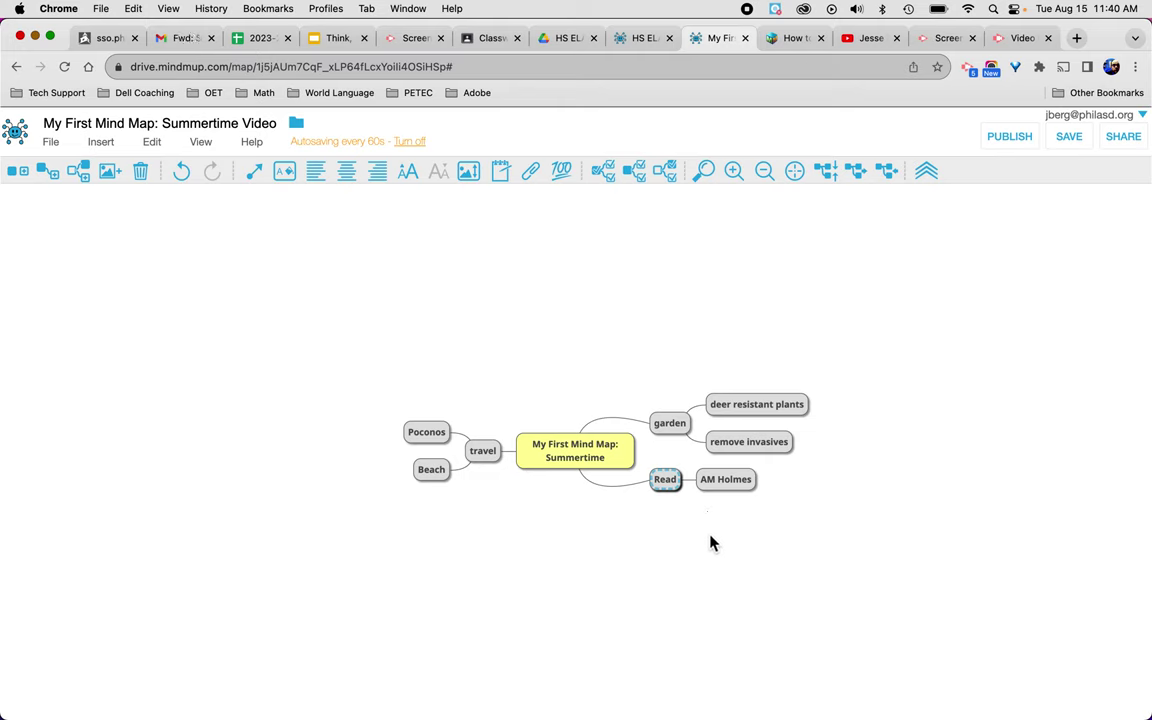
key("Tab")
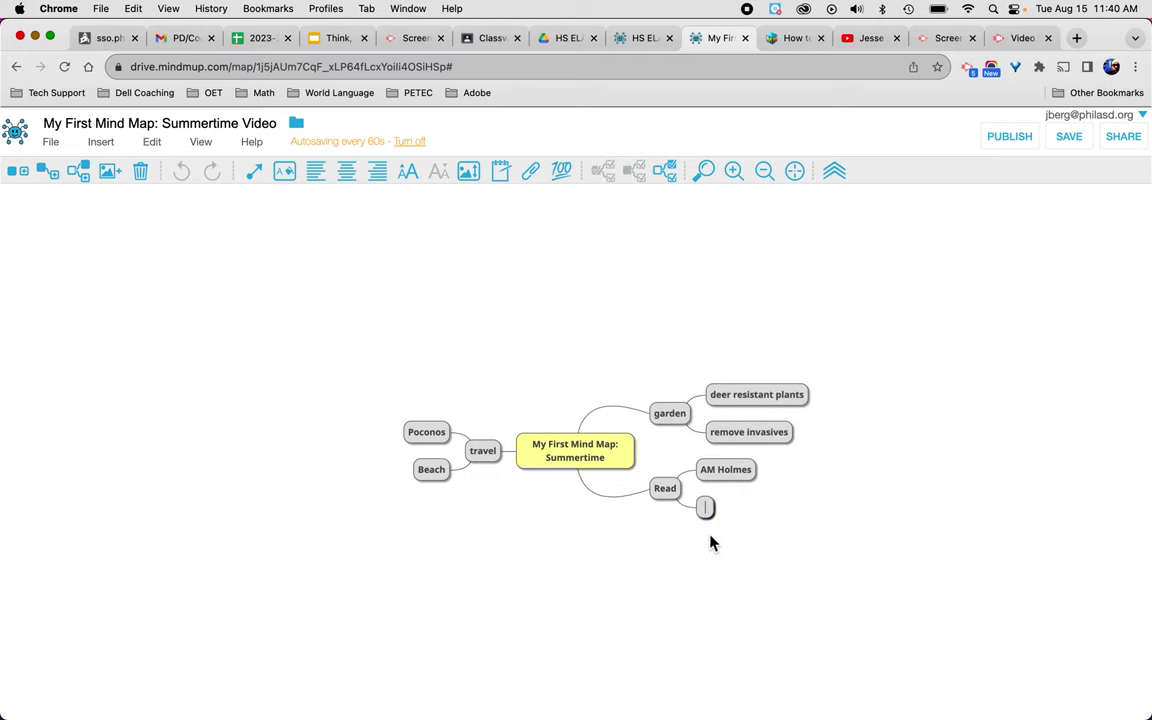
type("Don Eins")
key("BackSpace")
key("BackSpace")
key("BackSpace")
key("BackSpace")
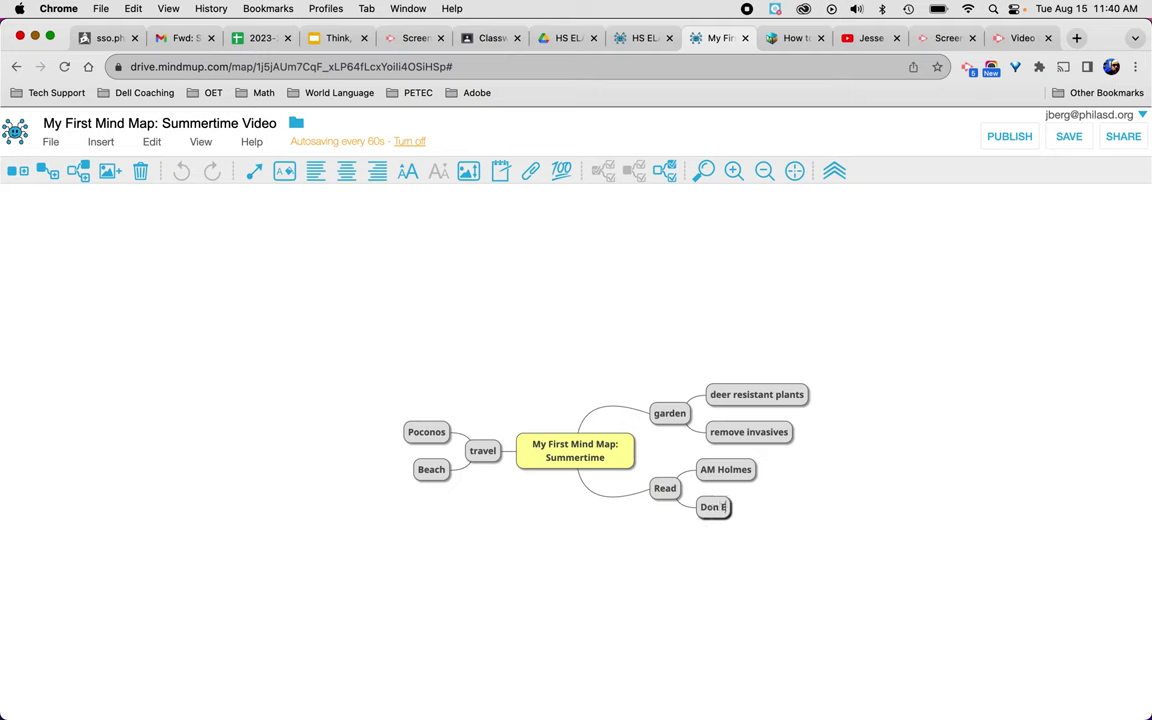
type("Winslow")
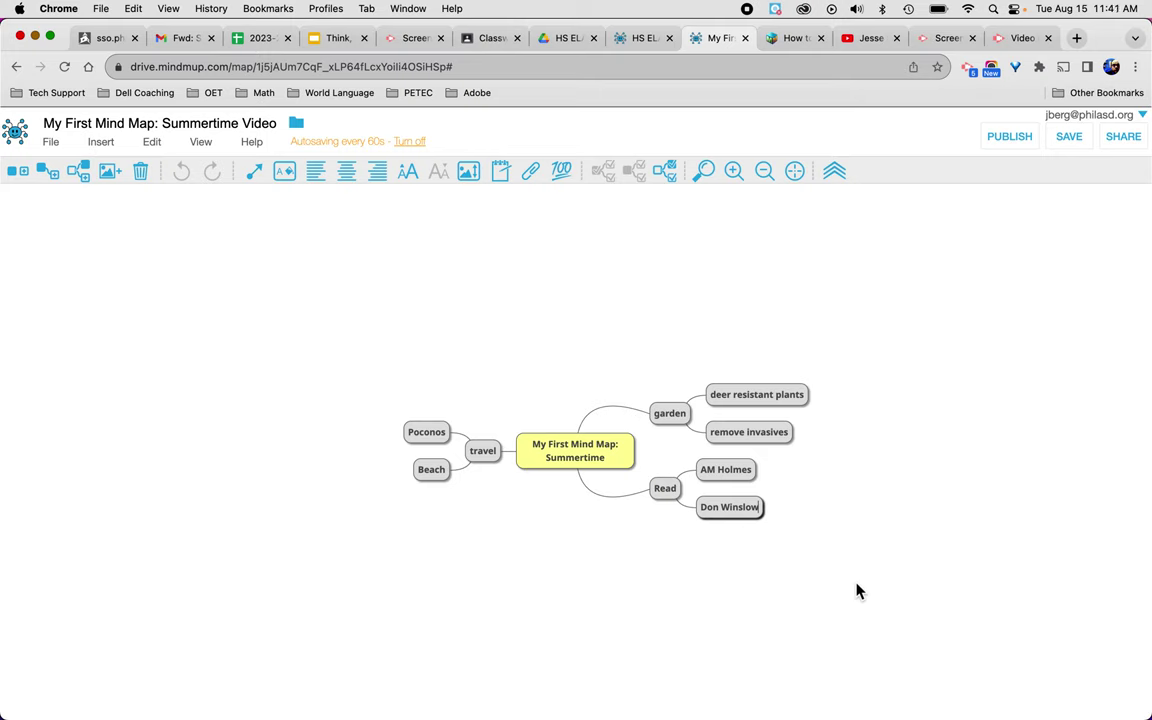
key("Return")
left_click(607, 455)
left_click(760, 402)
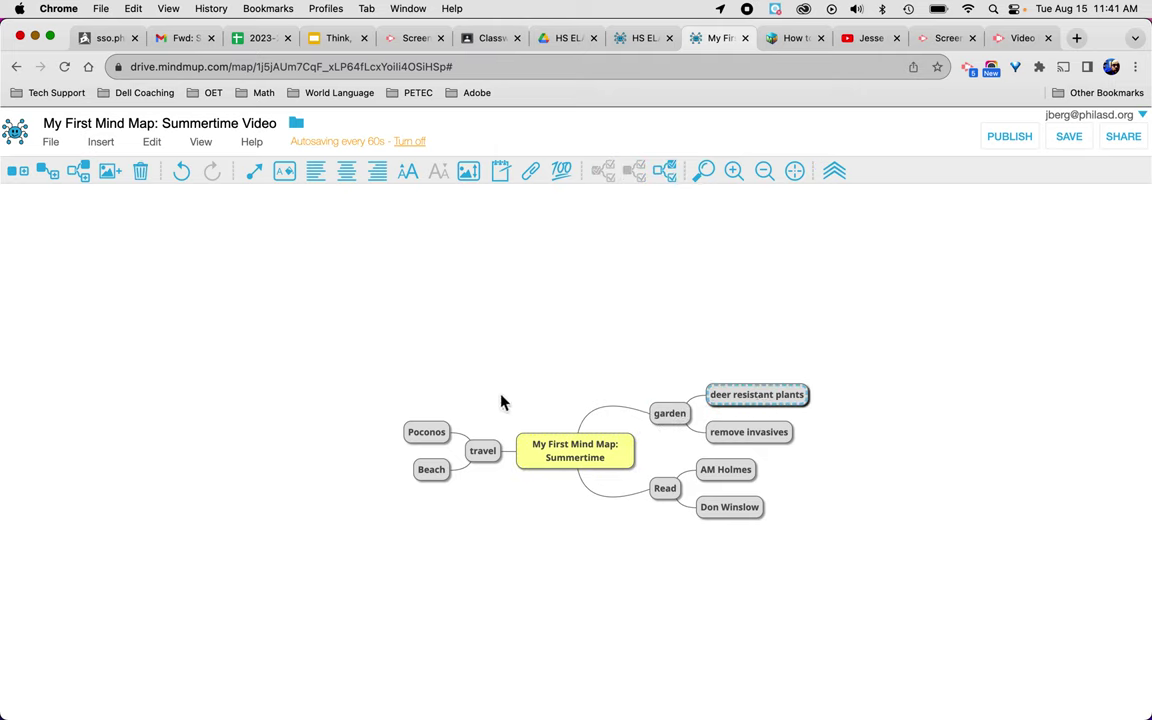
- Give the travel topic a magenta background
left_click(490, 458)
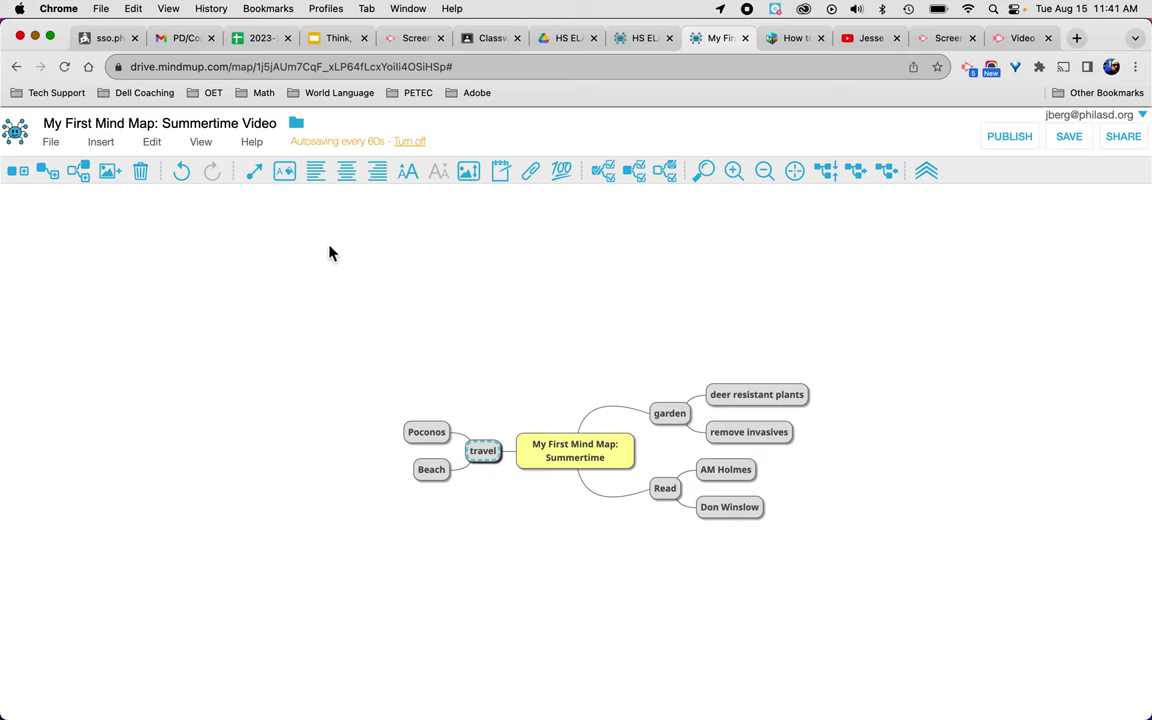
left_click(290, 180)
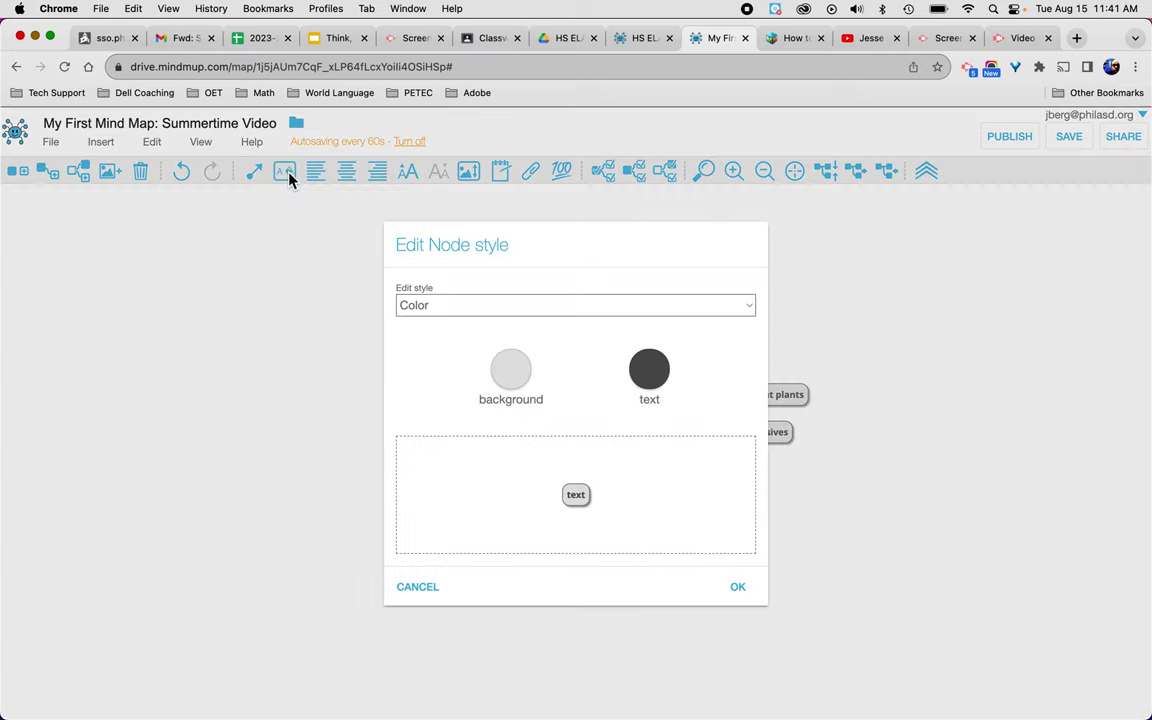
left_click(516, 373)
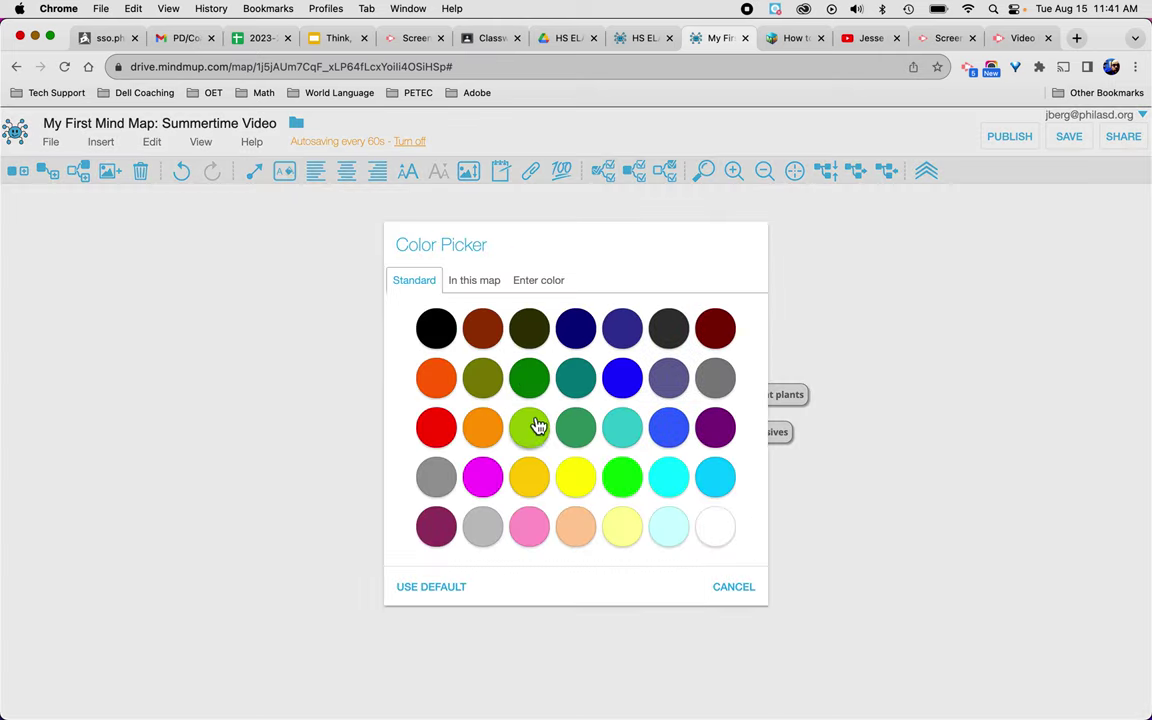
left_click(484, 477)
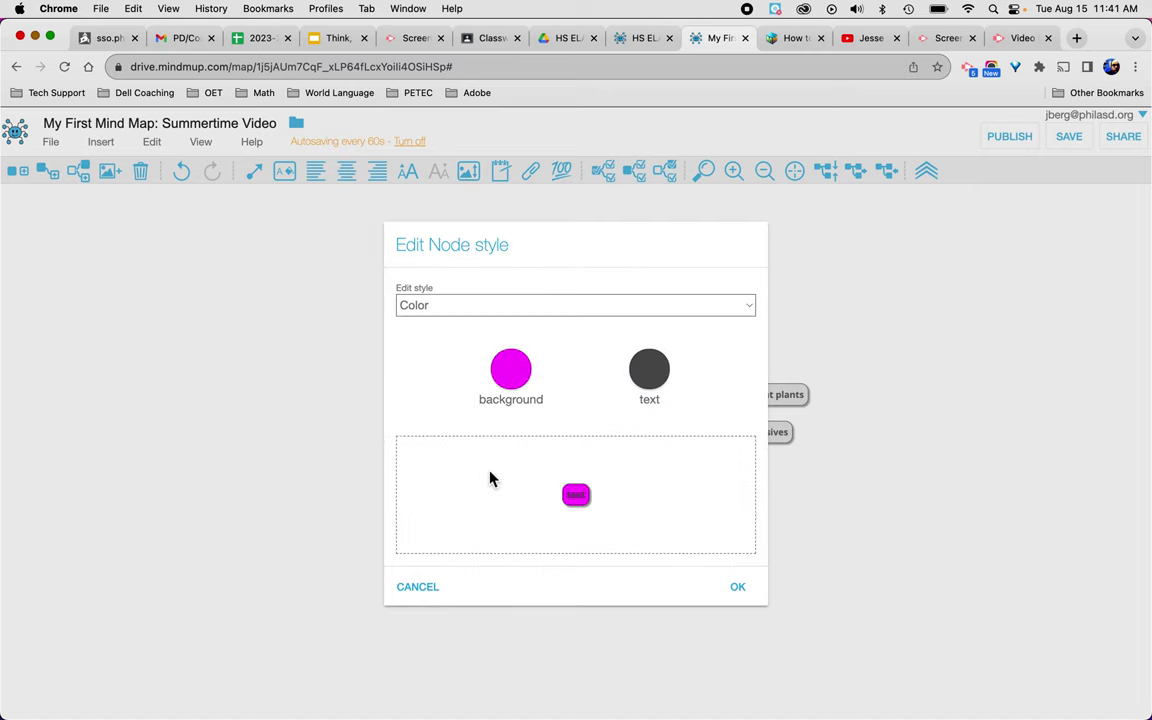
left_click(739, 589)
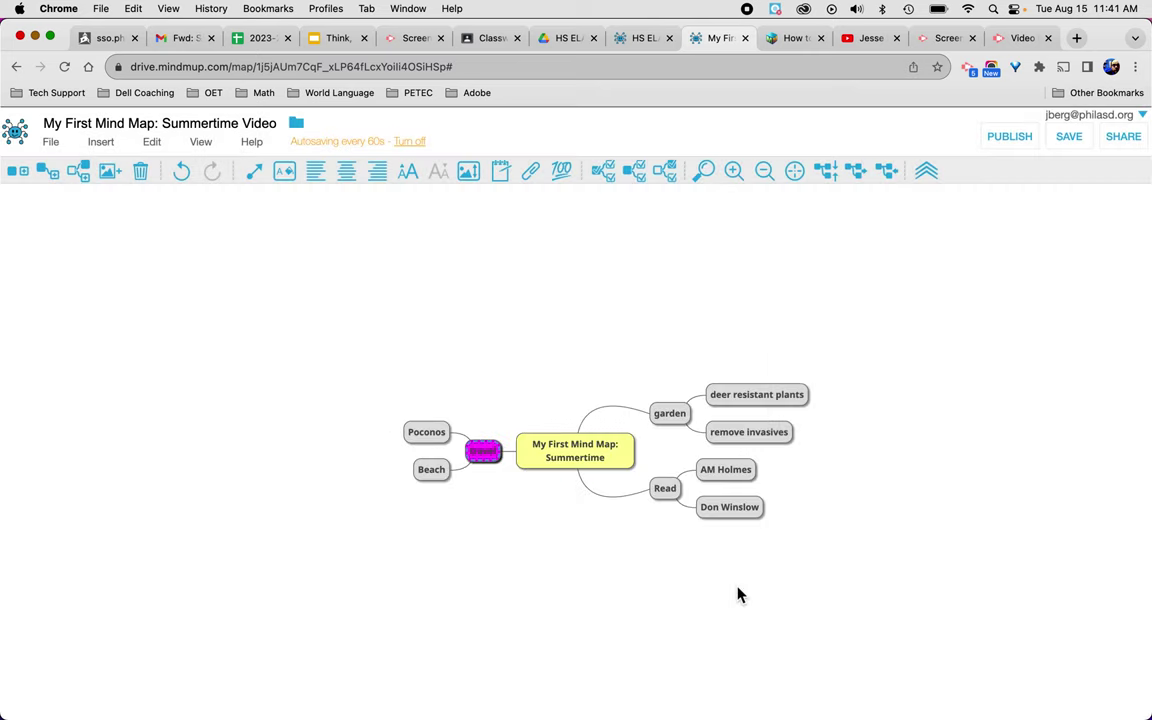
- Complete the sign-in prompt with the chosen account and reselect garden
left_click(676, 422)
left_click(284, 171)
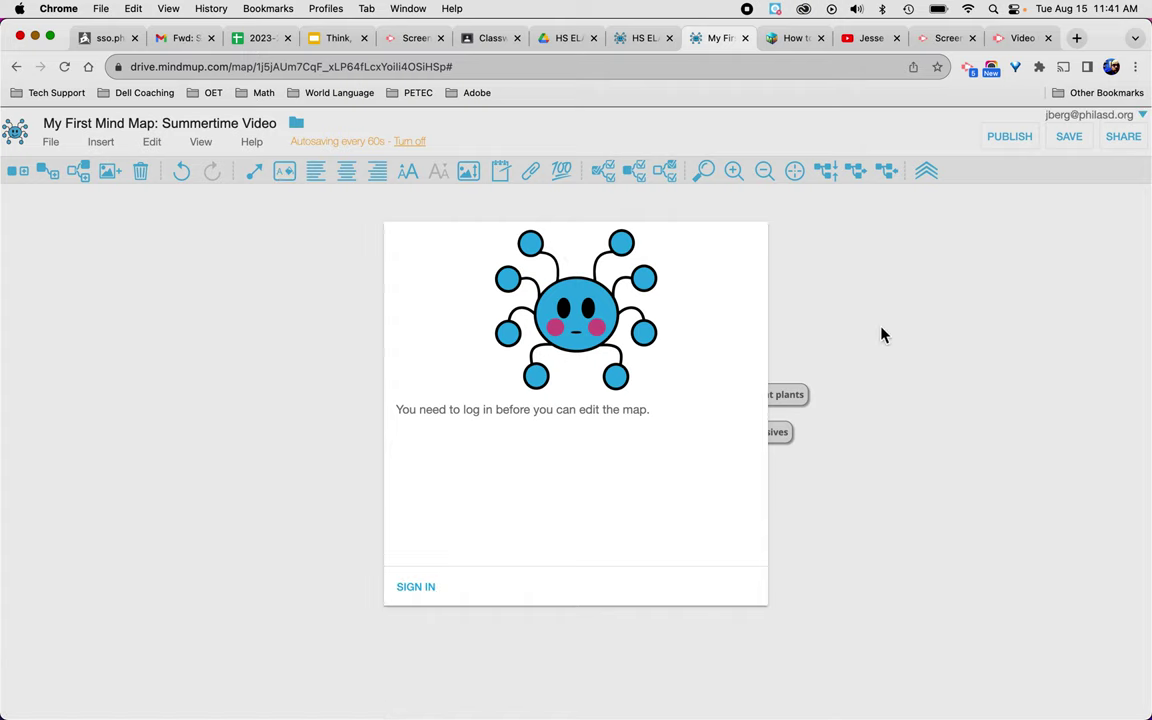
left_click(419, 601)
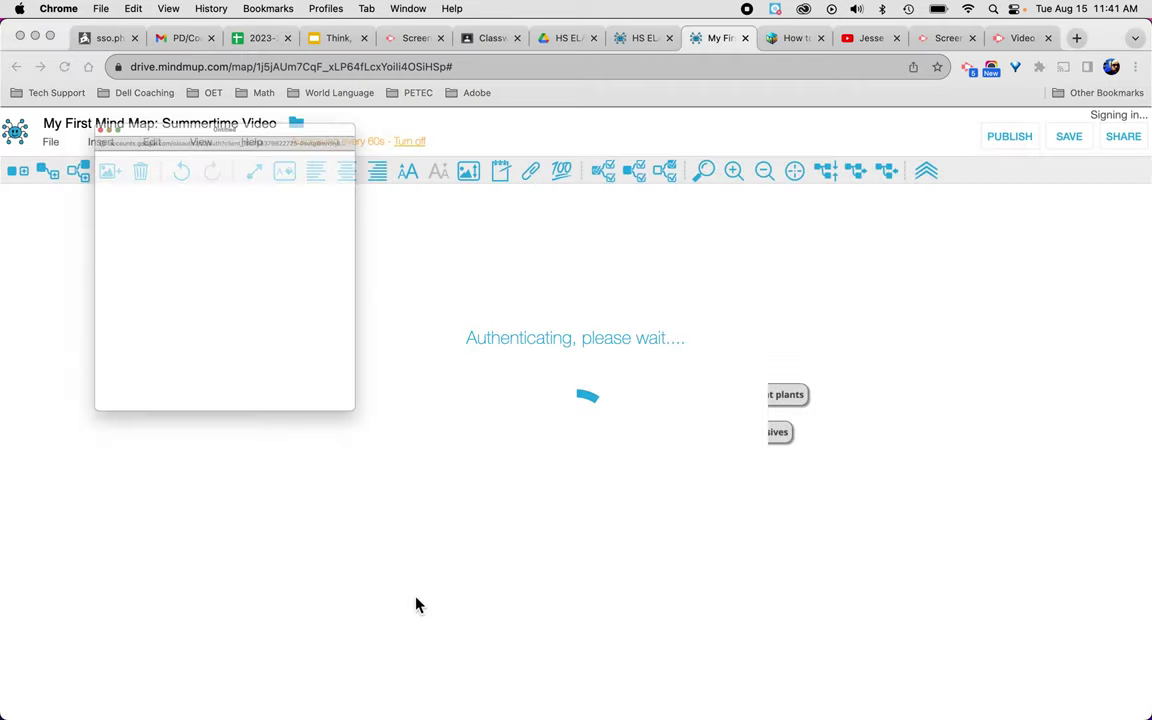
left_click(162, 300)
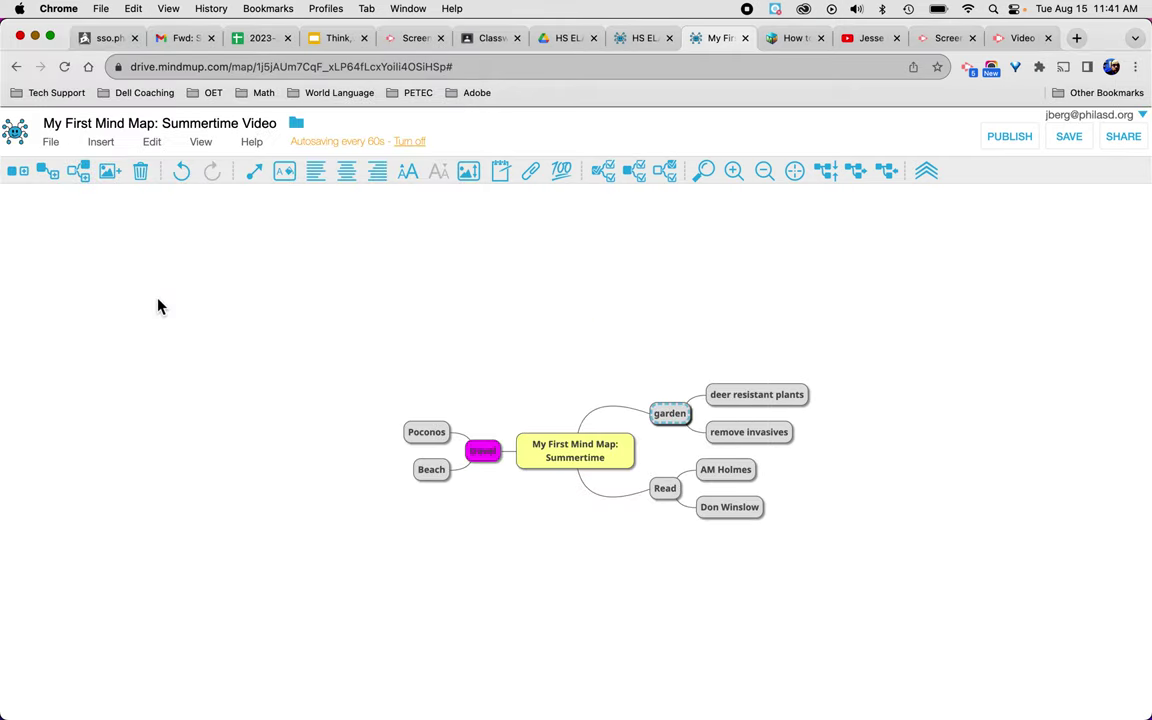
left_click(670, 414)
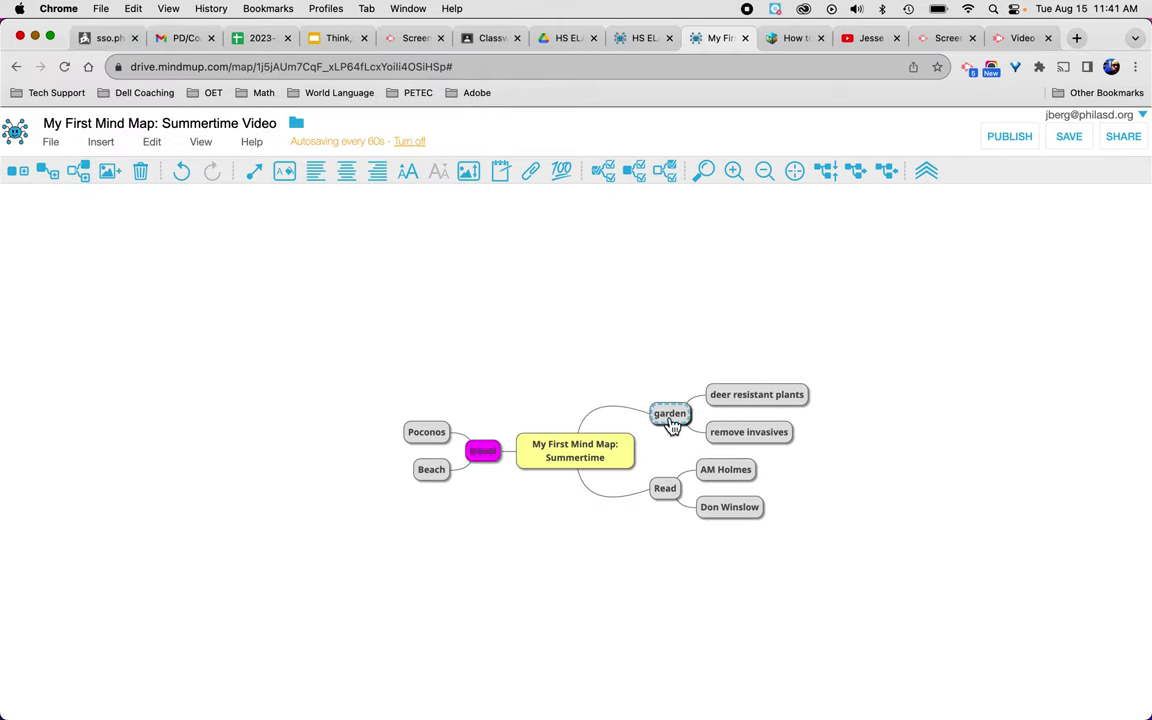
- Style the garden node with a sea green background and light yellow text
left_click(287, 175)
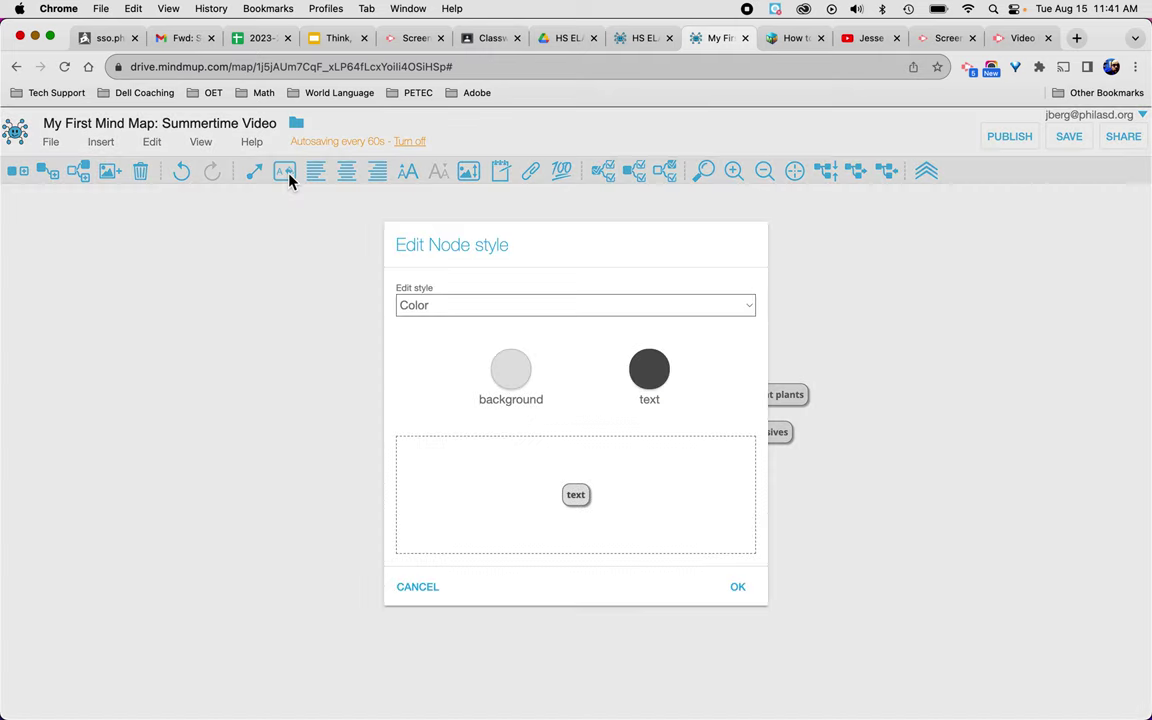
left_click(512, 371)
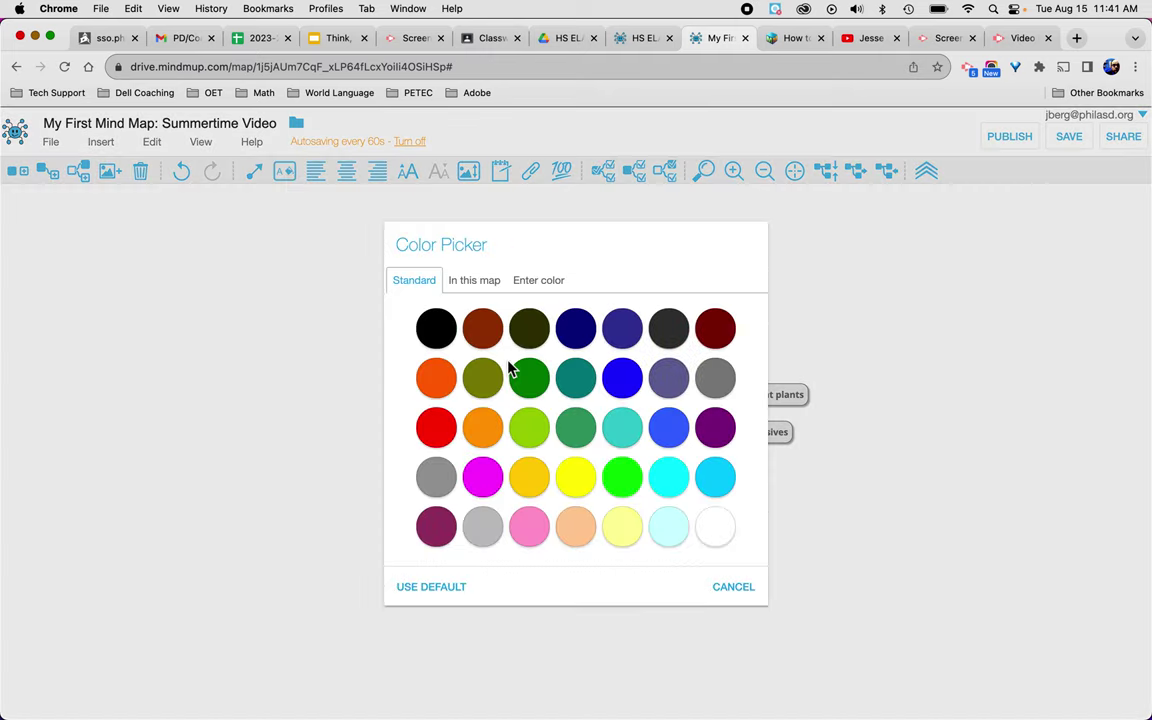
left_click(583, 445)
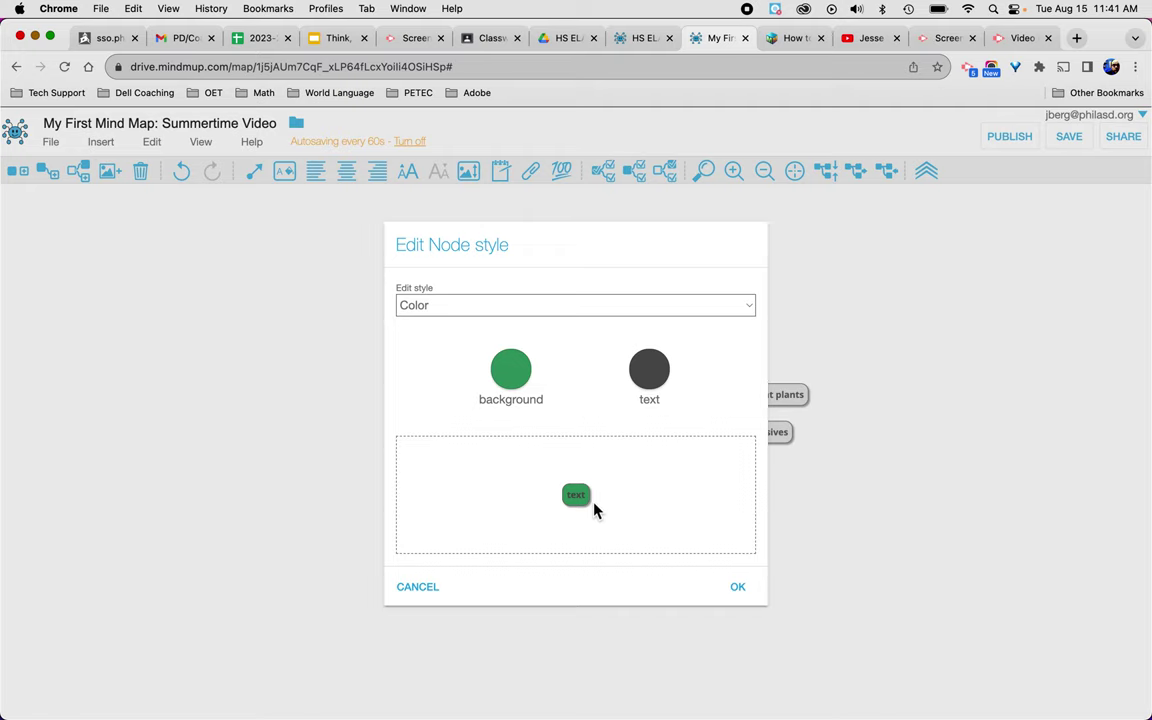
left_click(660, 380)
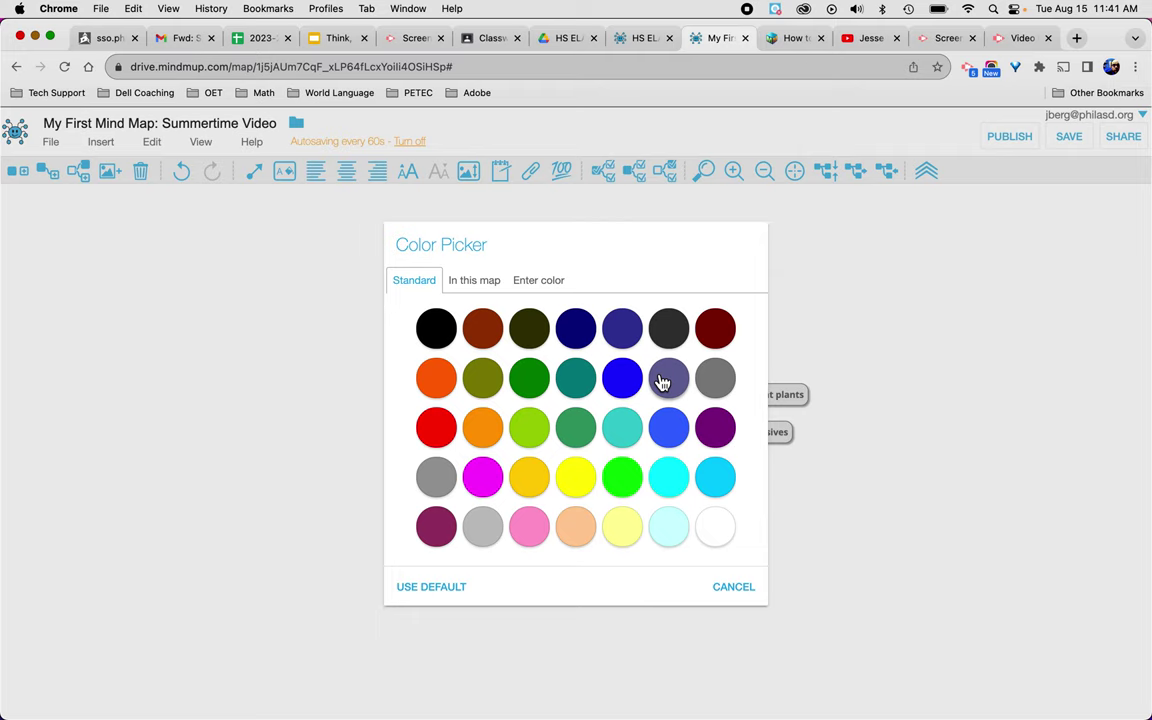
left_click(636, 527)
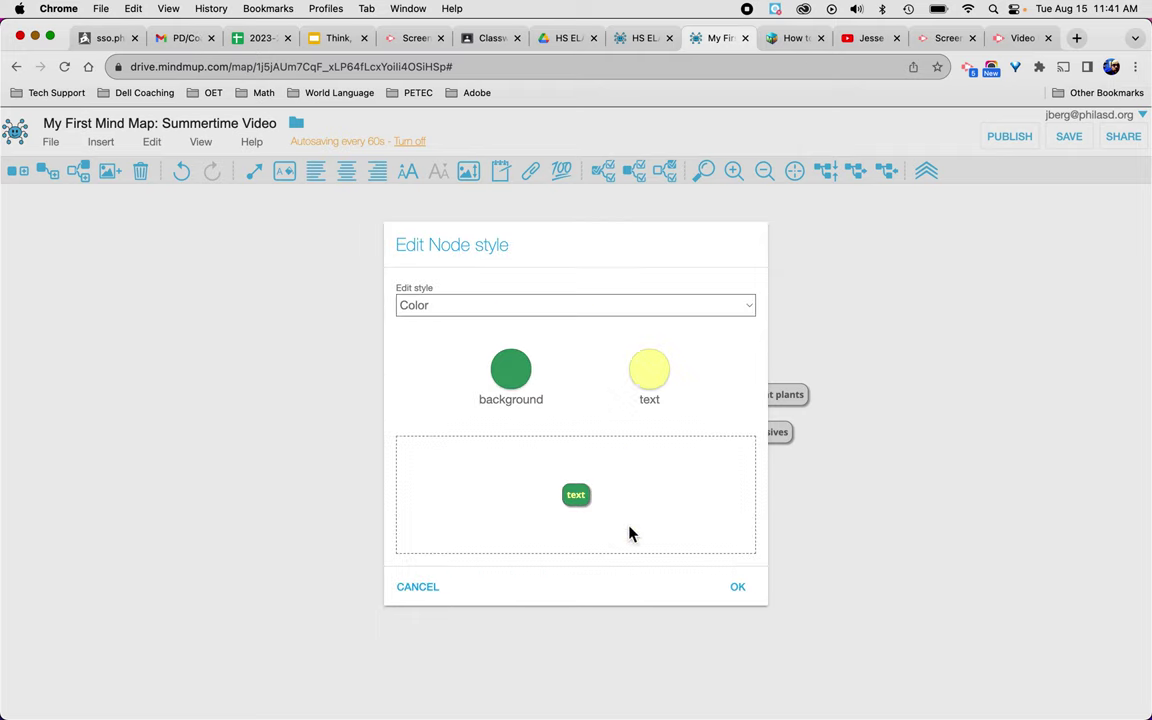
left_click(749, 598)
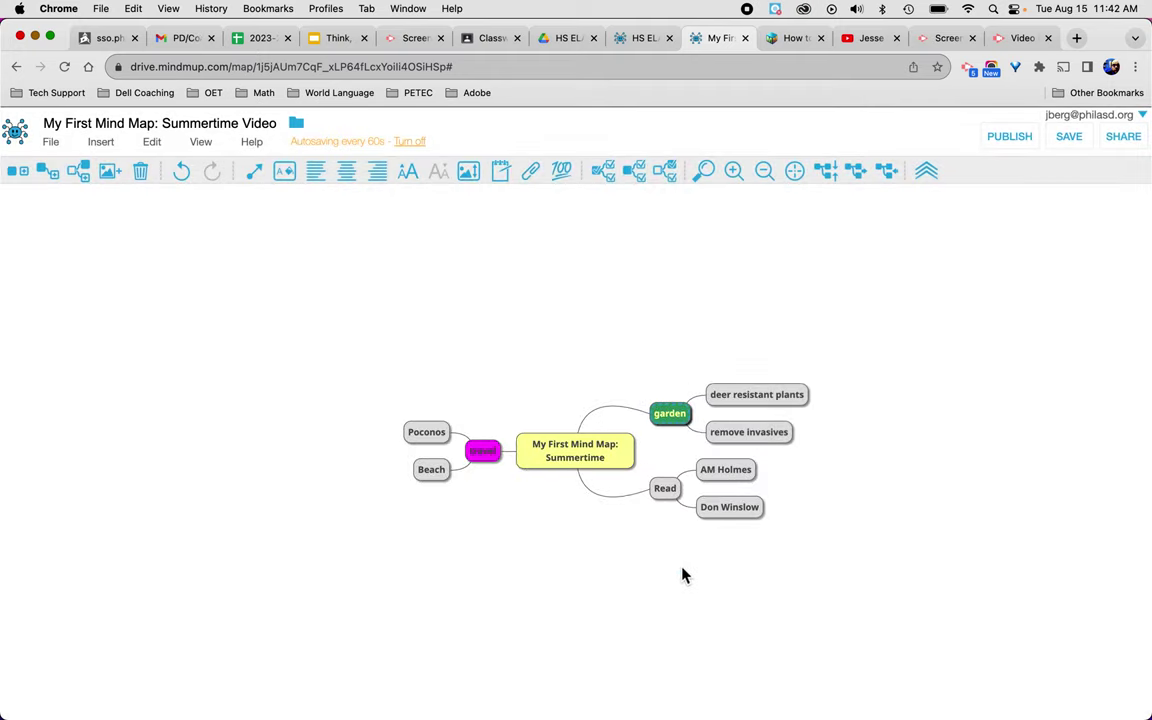
- Give the Read node a yellow background
left_click(667, 494)
left_click(285, 172)
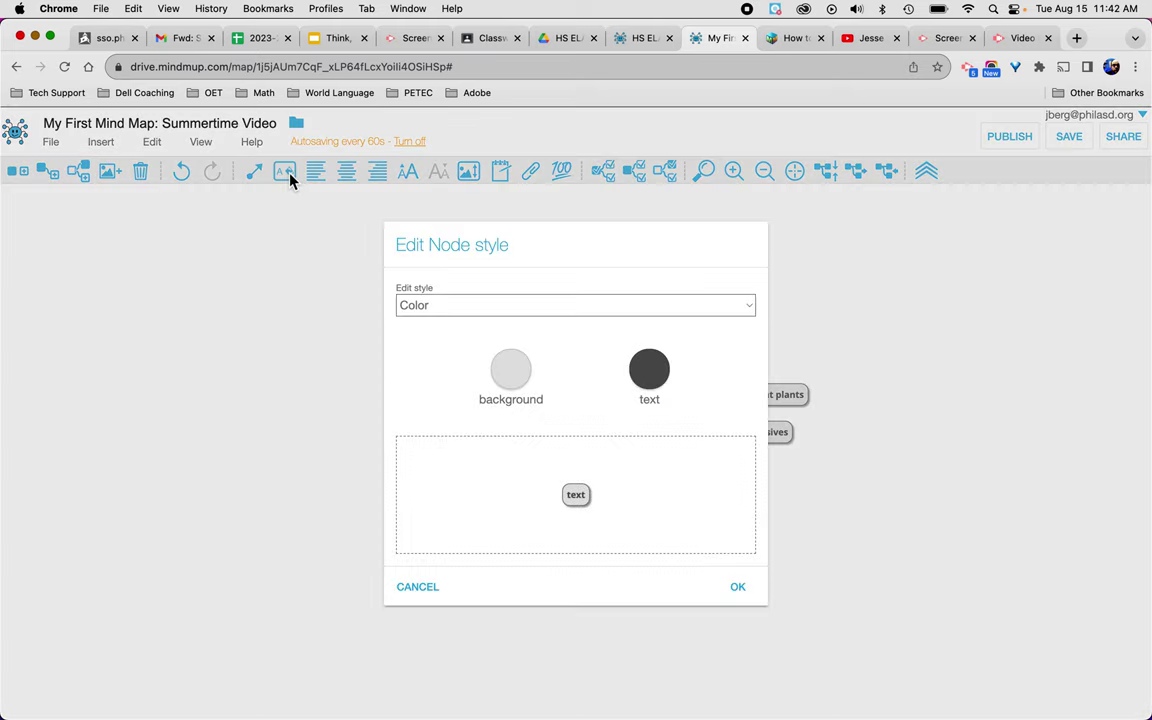
left_click(513, 370)
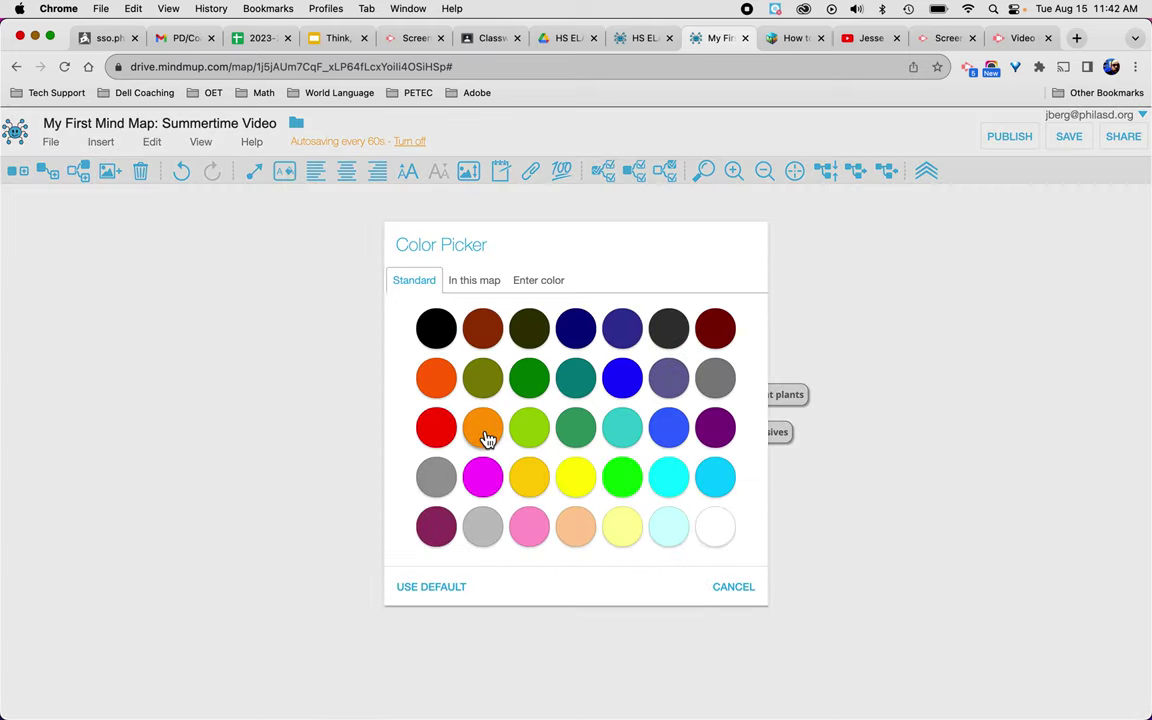
left_click(529, 480)
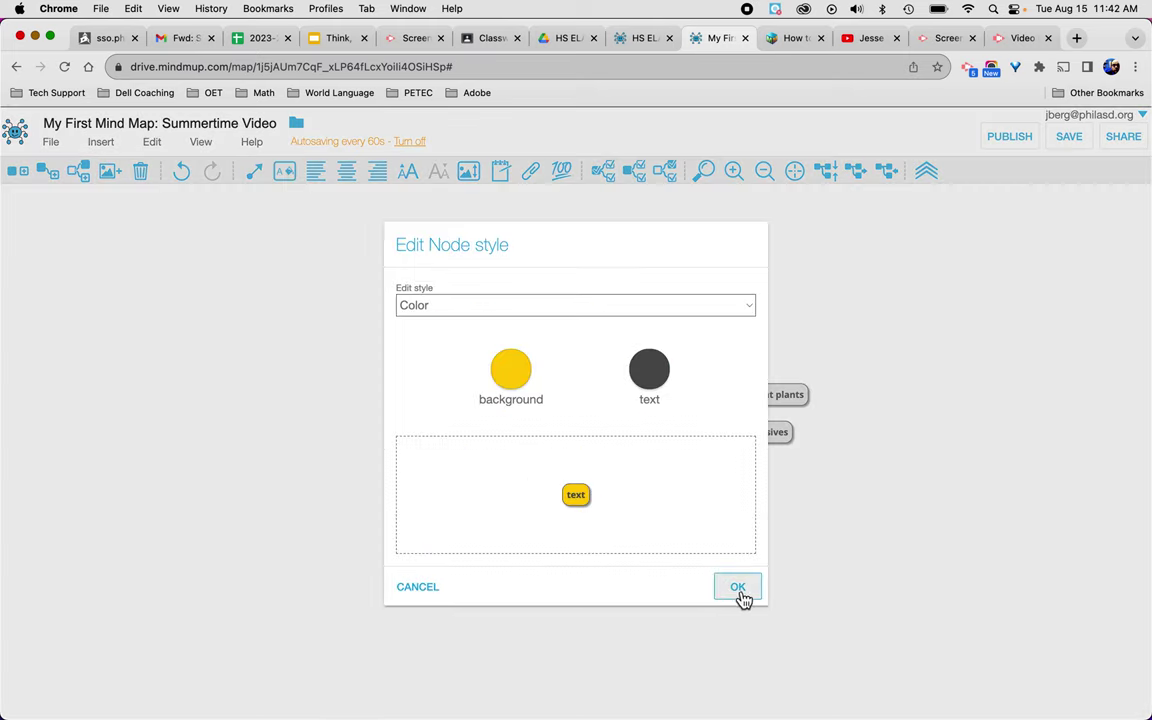
left_click(737, 587)
left_click(566, 462)
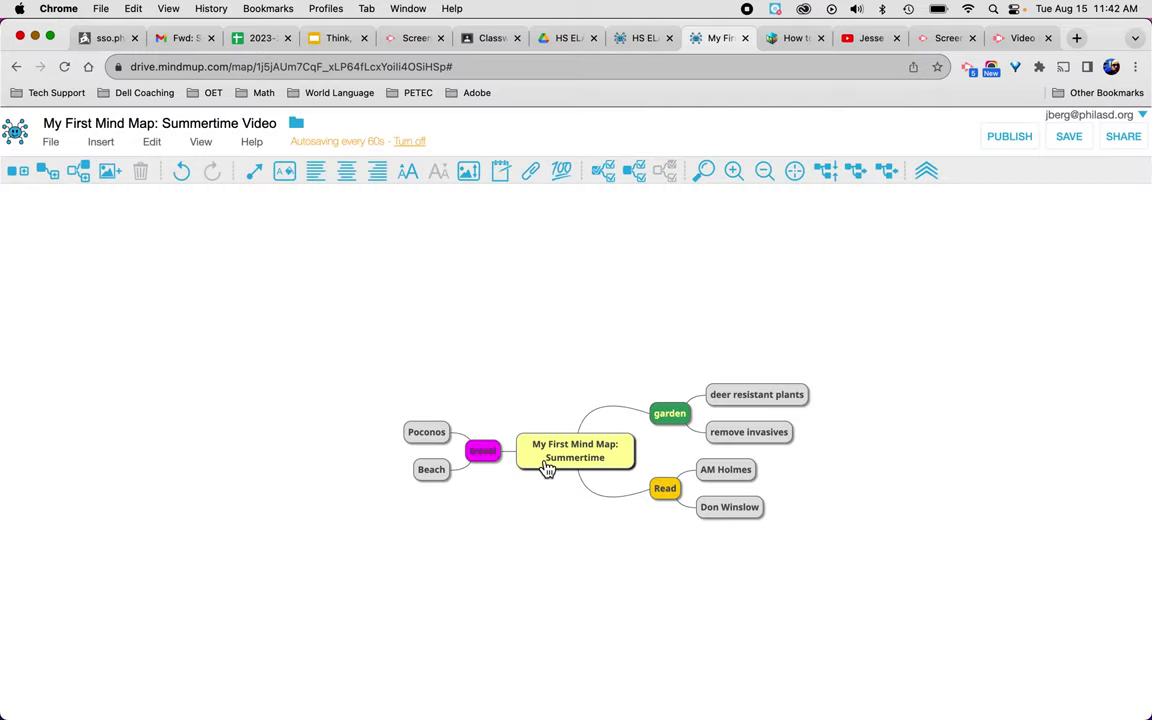
- Add a Work branch off the root with child topics ESY and Prep
left_click(557, 458)
key("Tab")
type("Work")
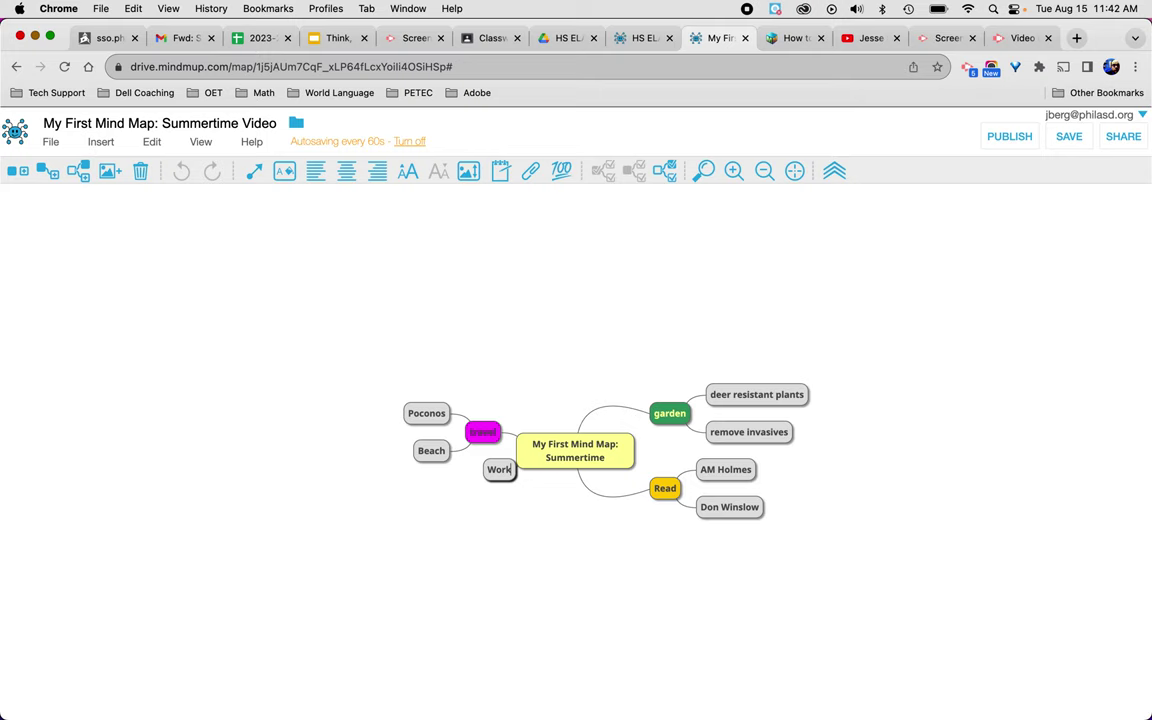
key("Tab")
type("ES")
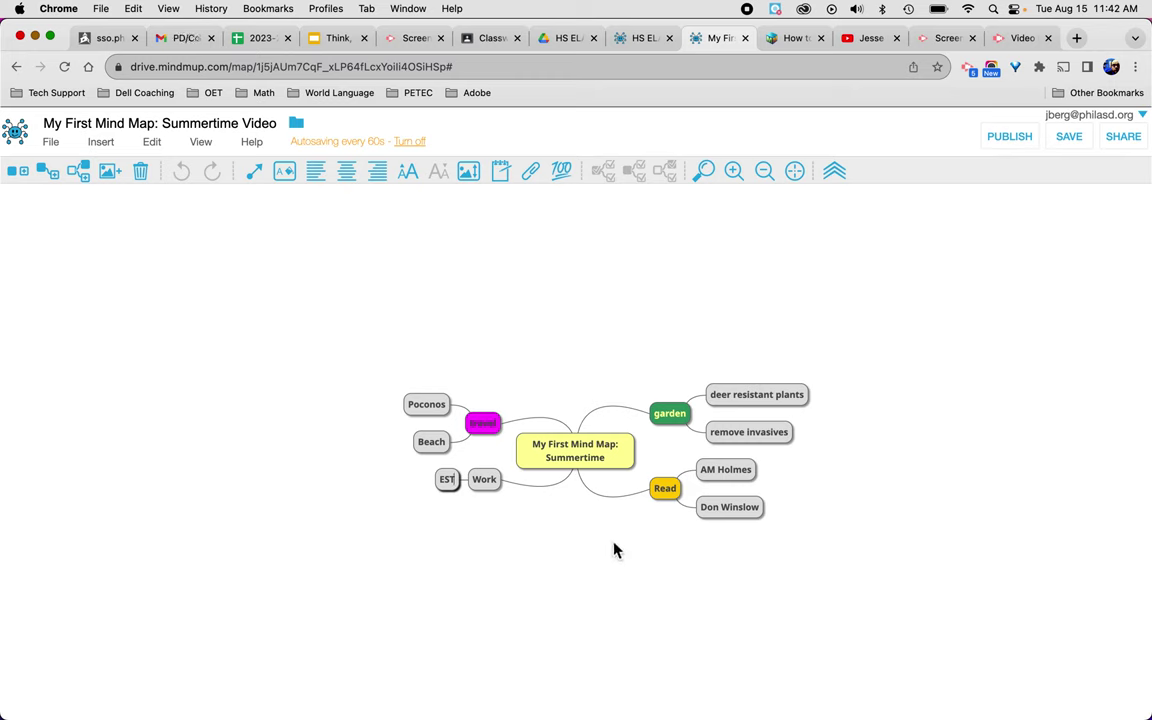
type("T")
key("BackSpace")
type("Y")
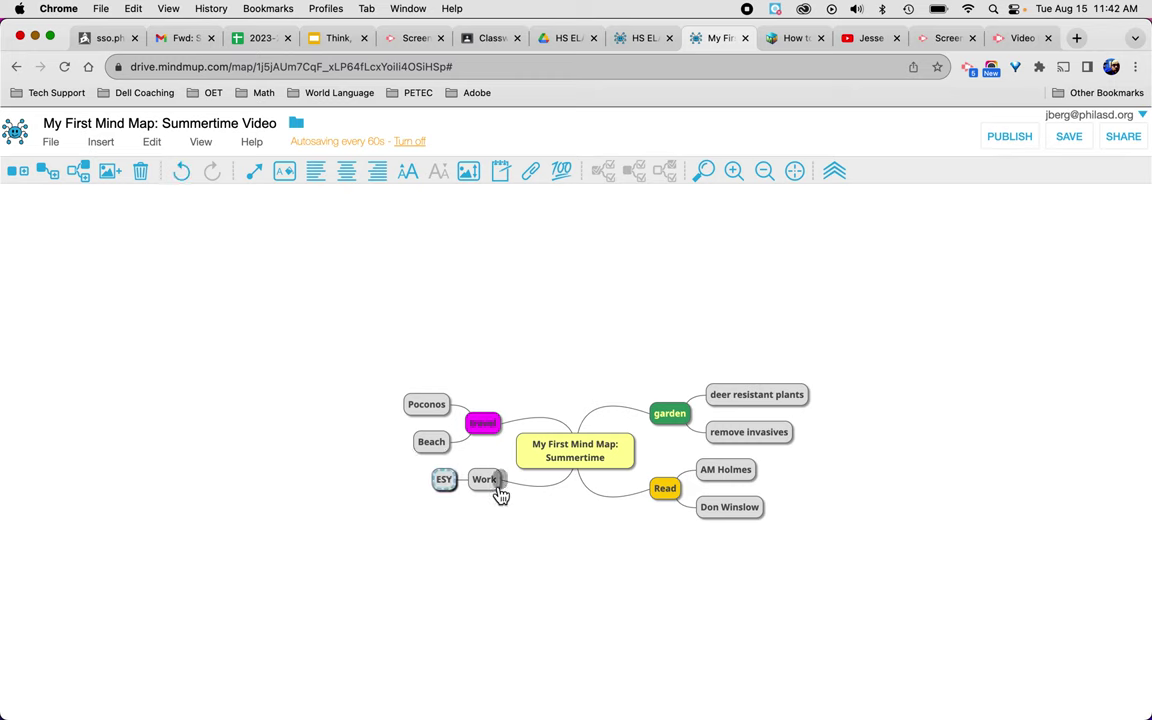
left_click(498, 491)
key("Tab")
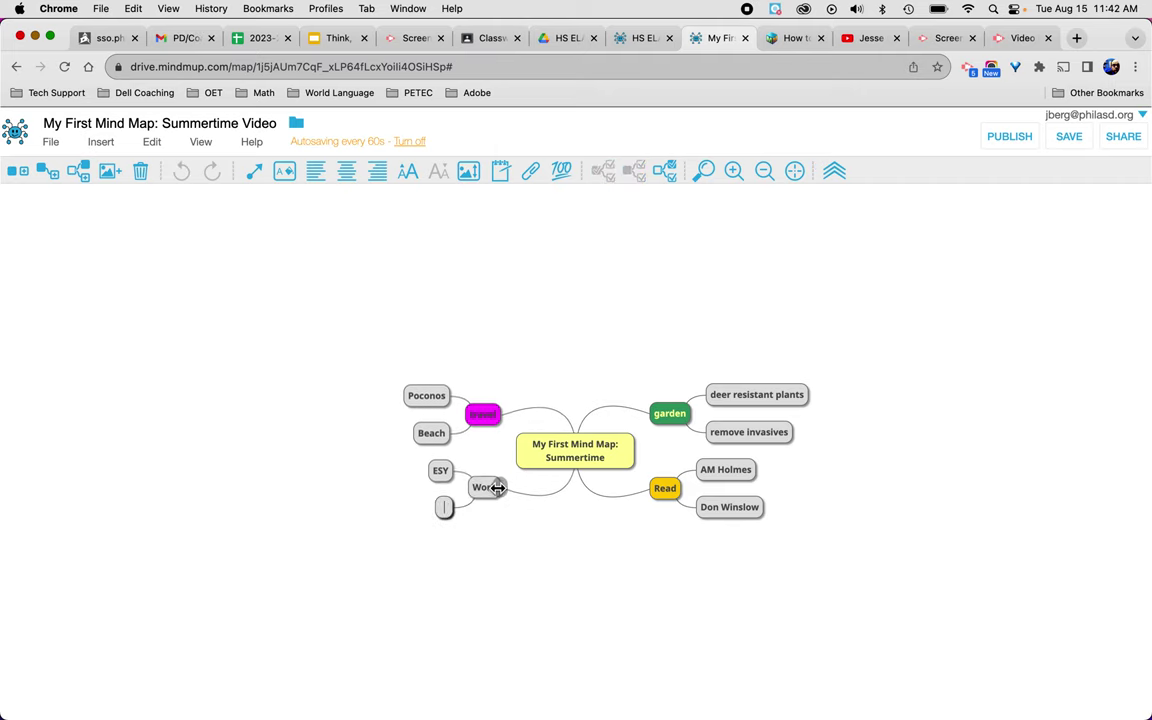
type("Prep")
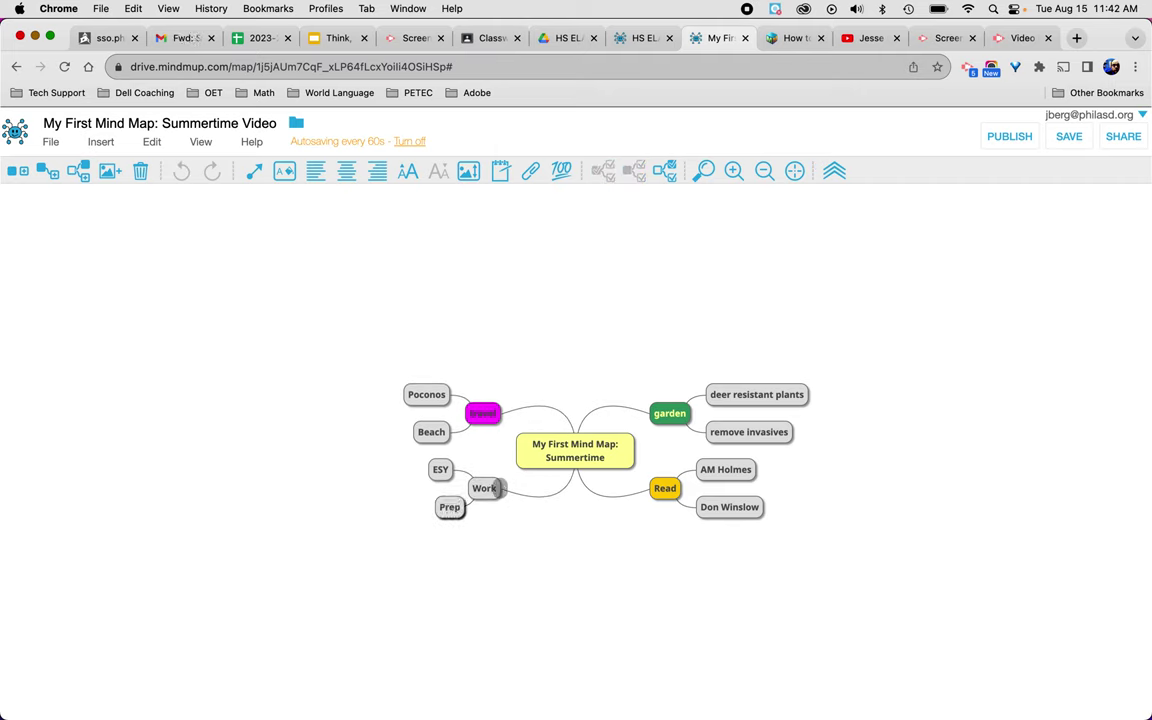
key("Return")
- Give the Work node a cyan background
left_click(492, 499)
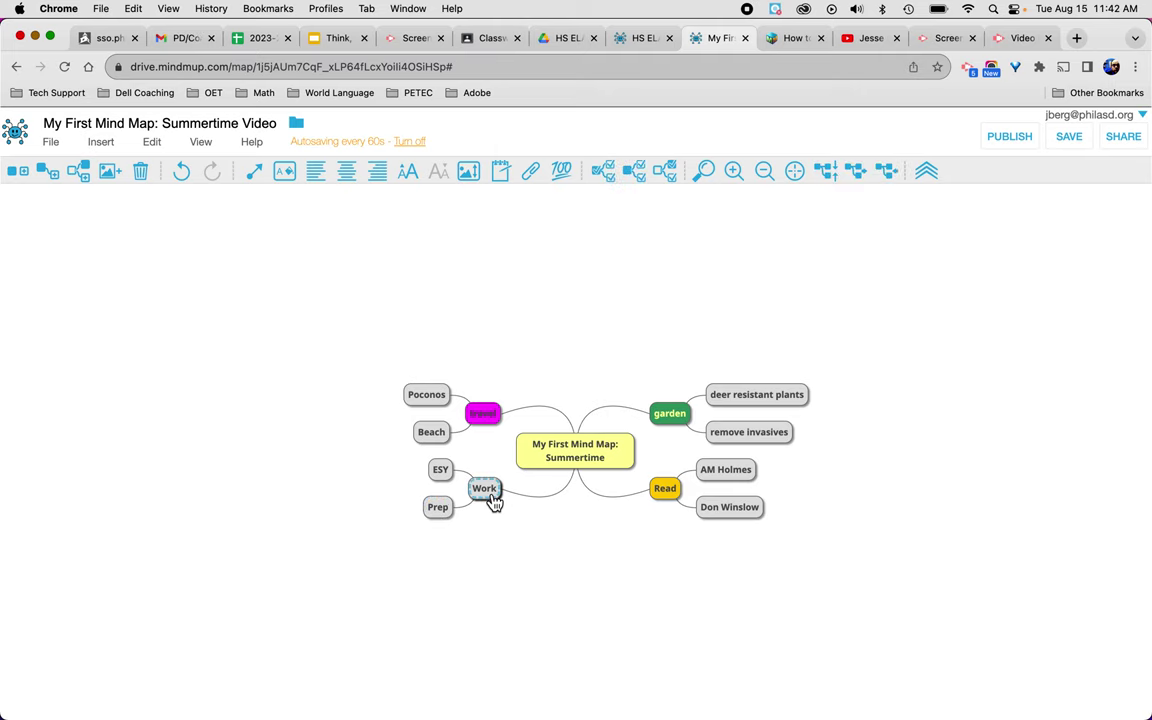
left_click(285, 174)
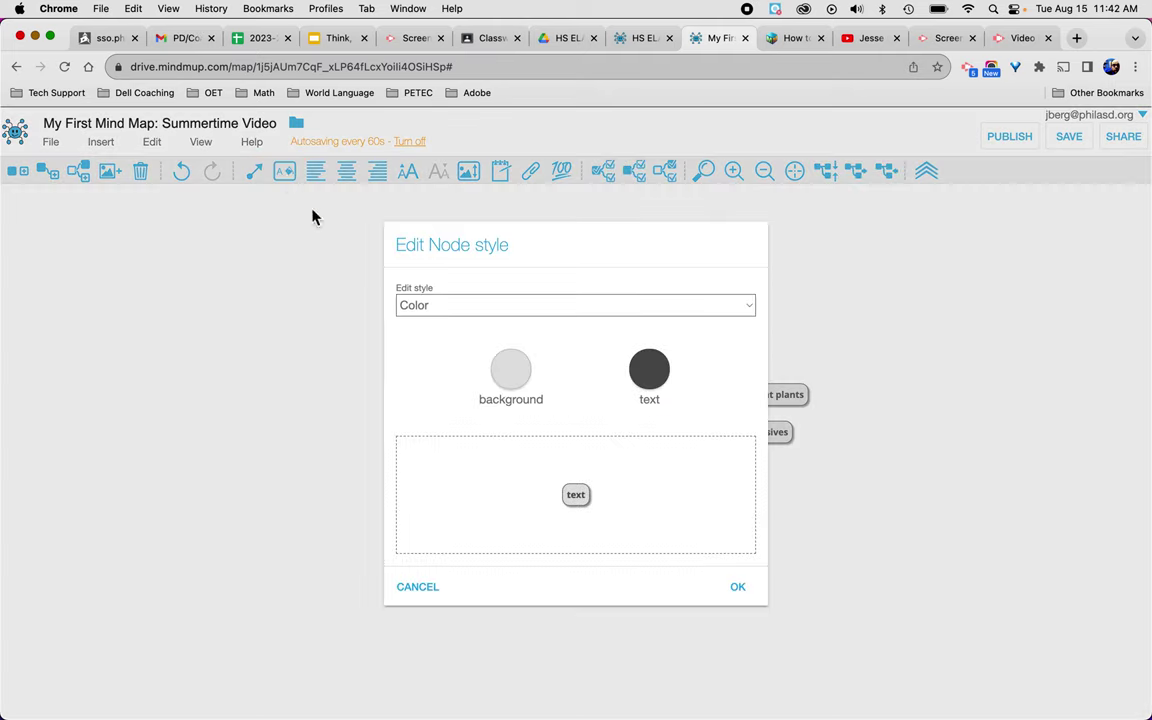
left_click(510, 369)
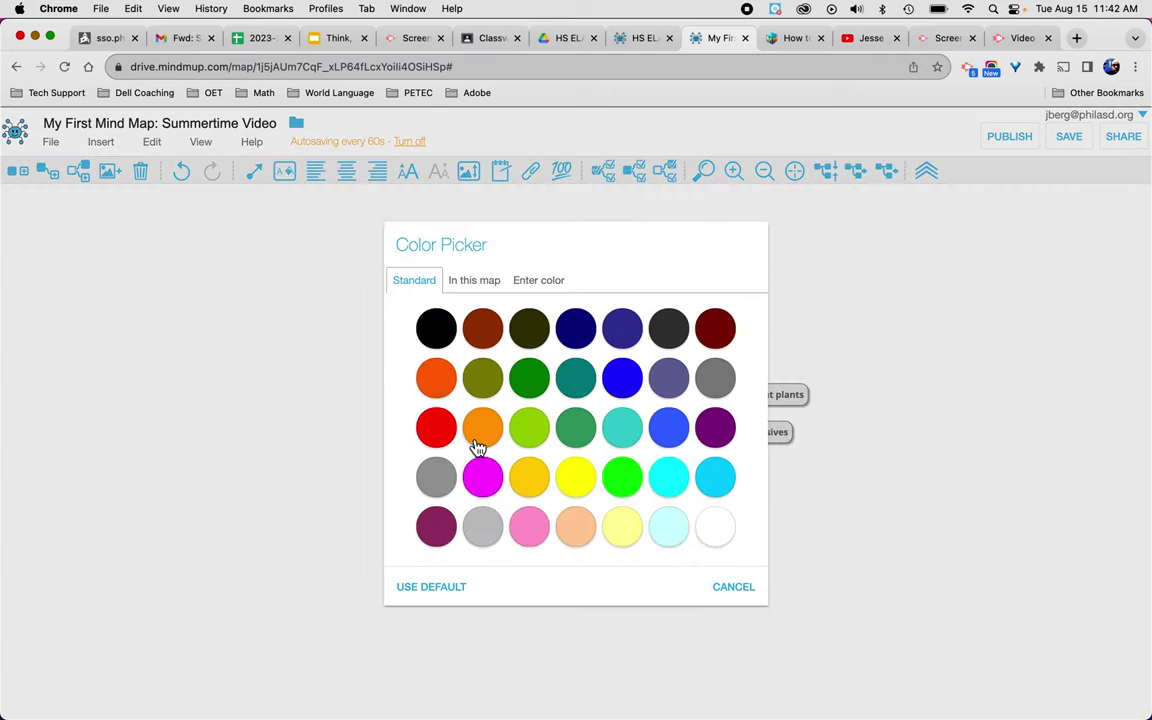
left_click(672, 488)
left_click(738, 585)
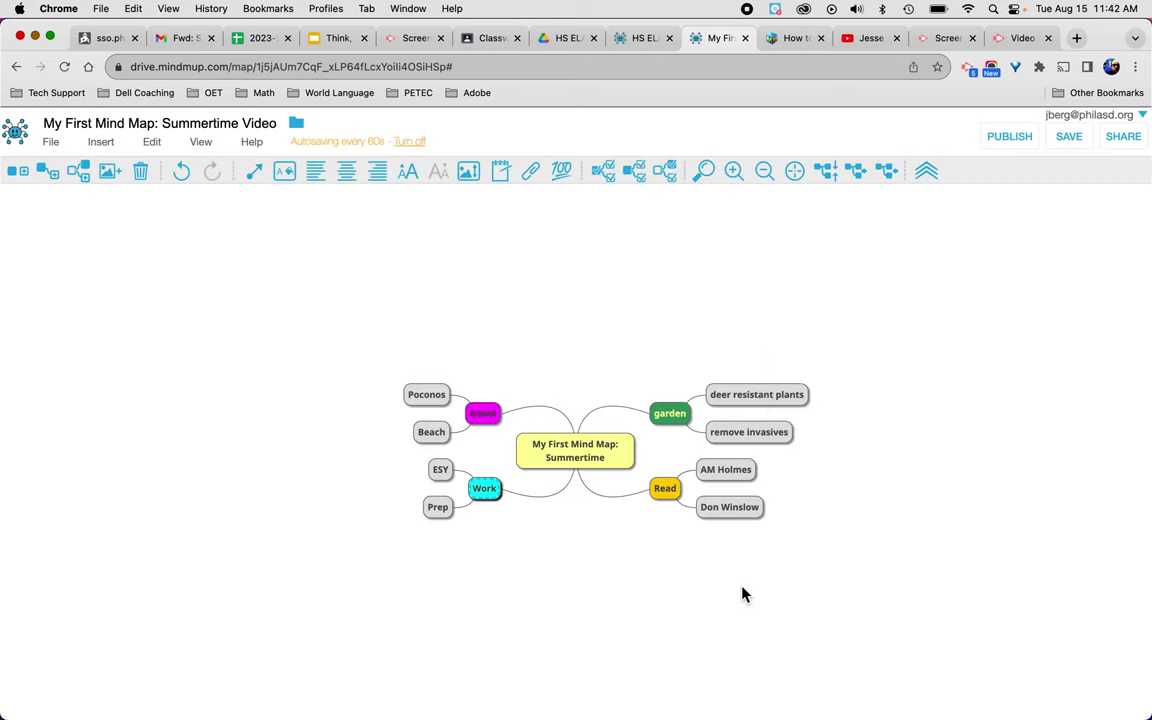